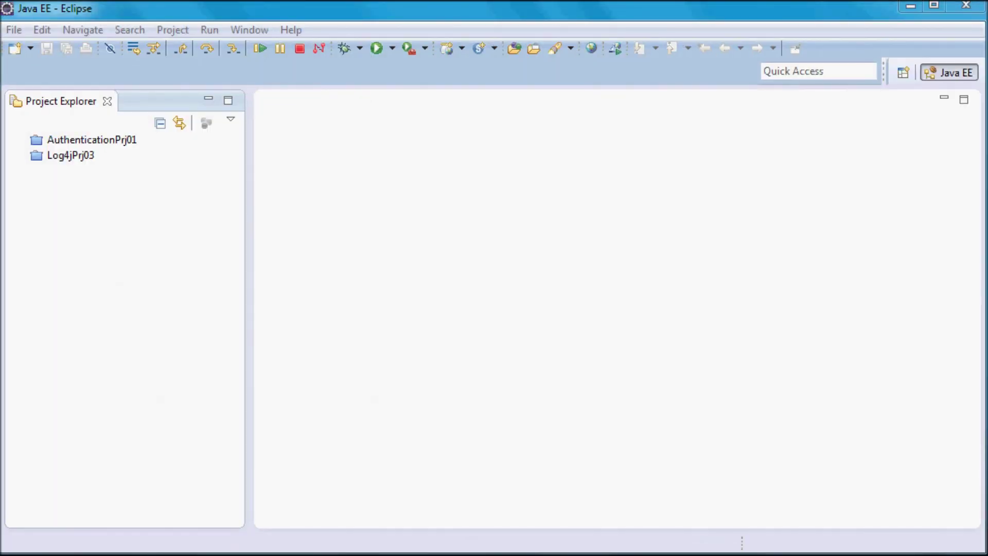
Start Dynamic Web Project JavaWebSecurityPrj02 and define an Apache Tomcat v7.0 target runtime for it
left_click(30, 48)
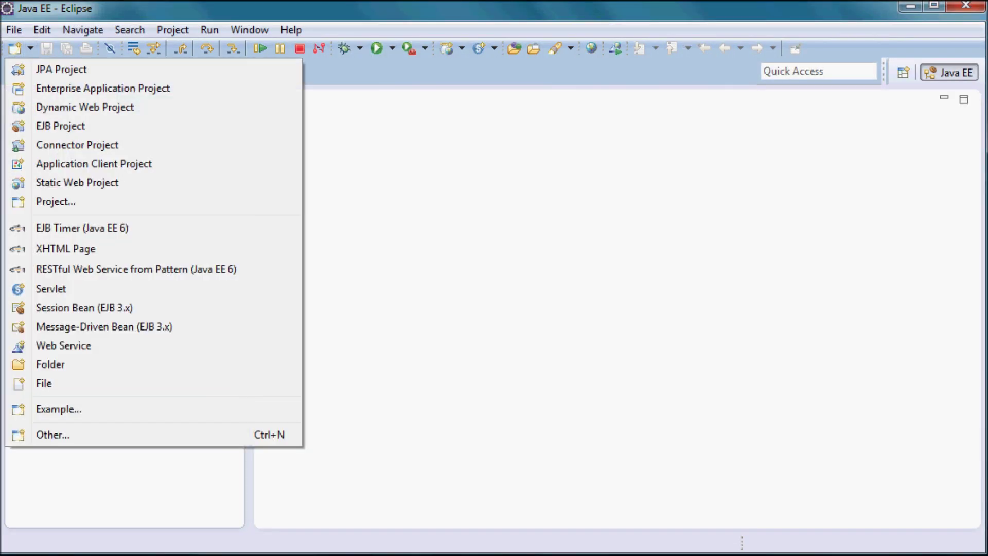
key("Up")
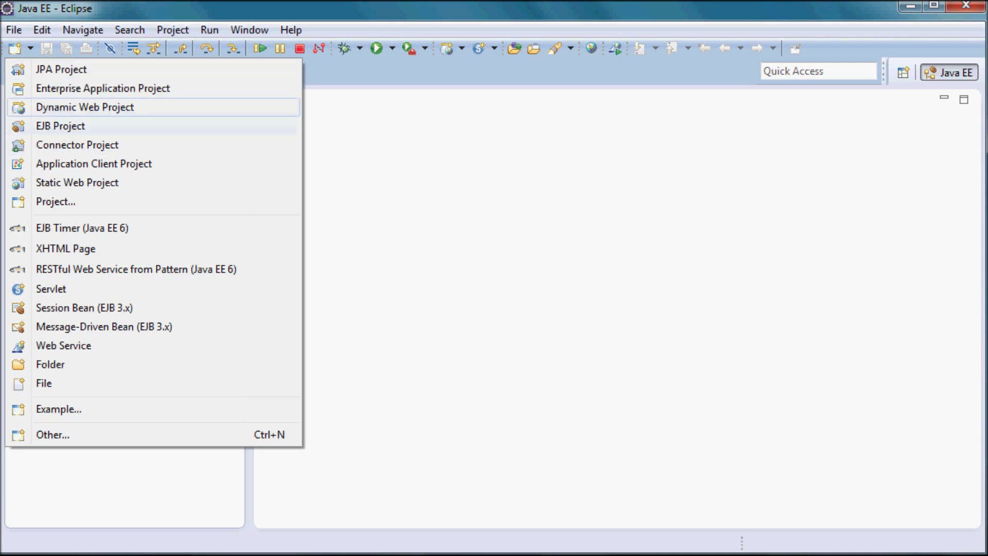
key("Return")
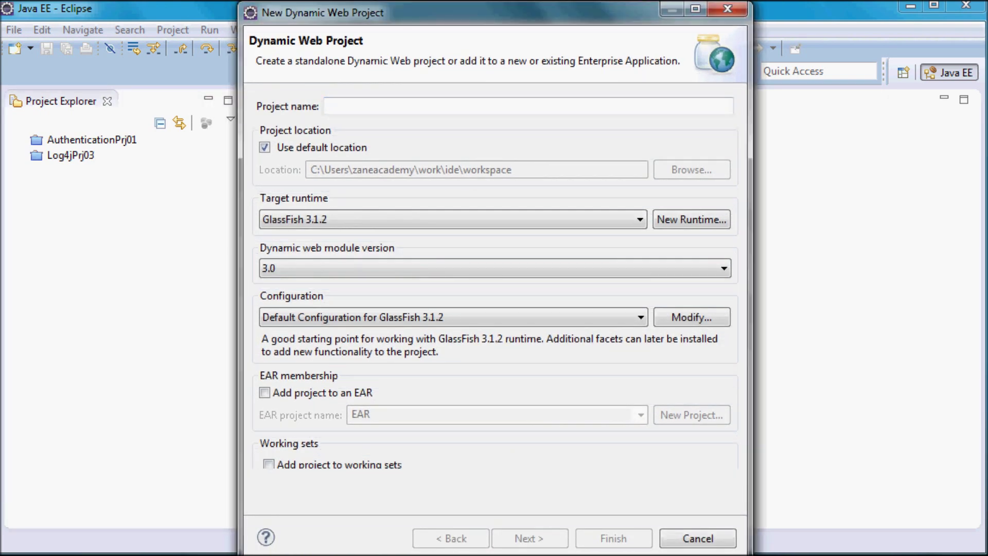
type("JavaWebSecurityPrj02")
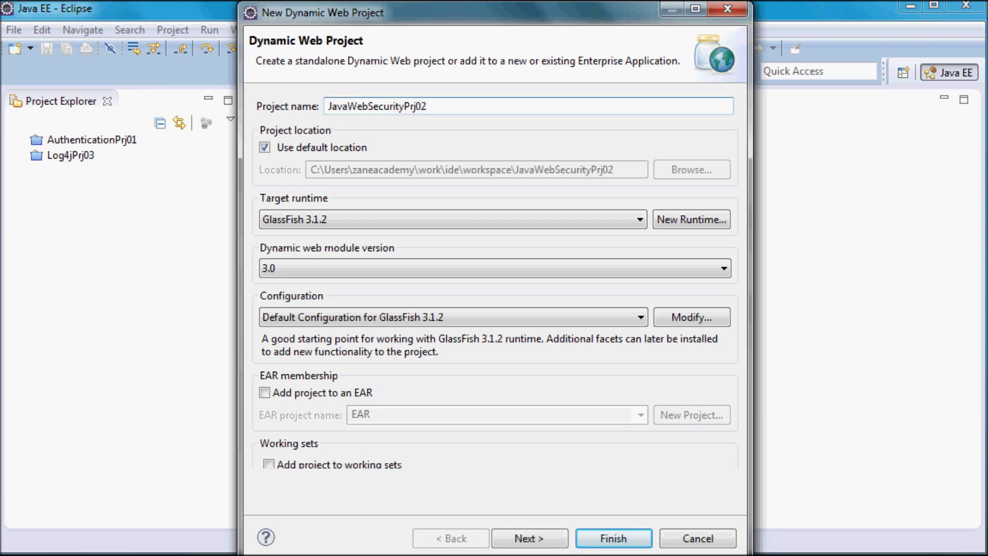
left_click(639, 219)
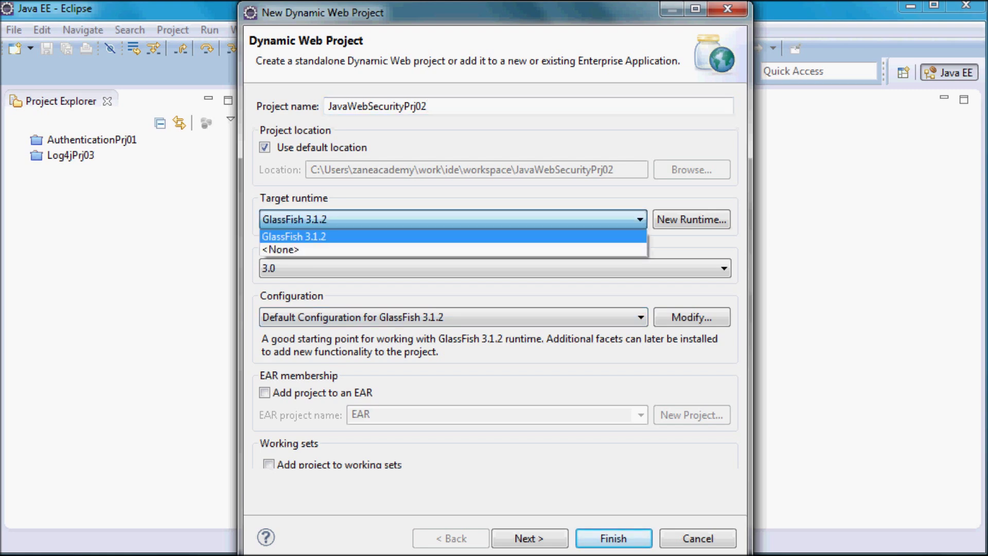
left_click(639, 219)
left_click(691, 219)
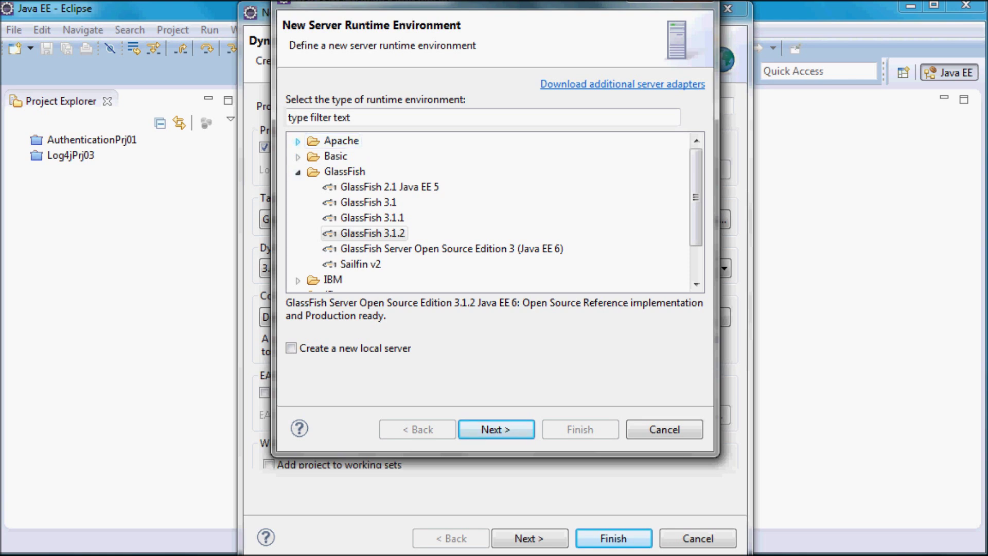
left_click(297, 141)
left_click(386, 249)
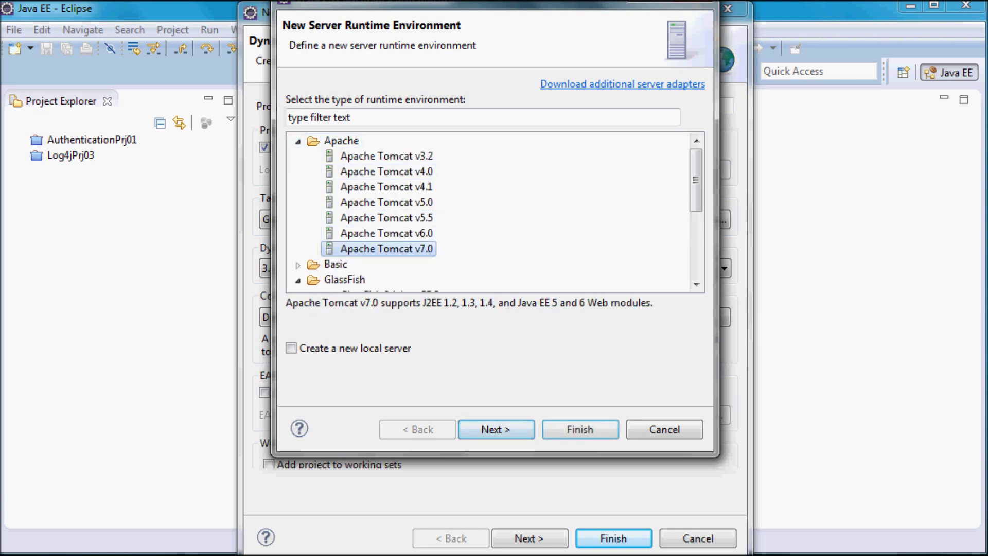
left_click(495, 429)
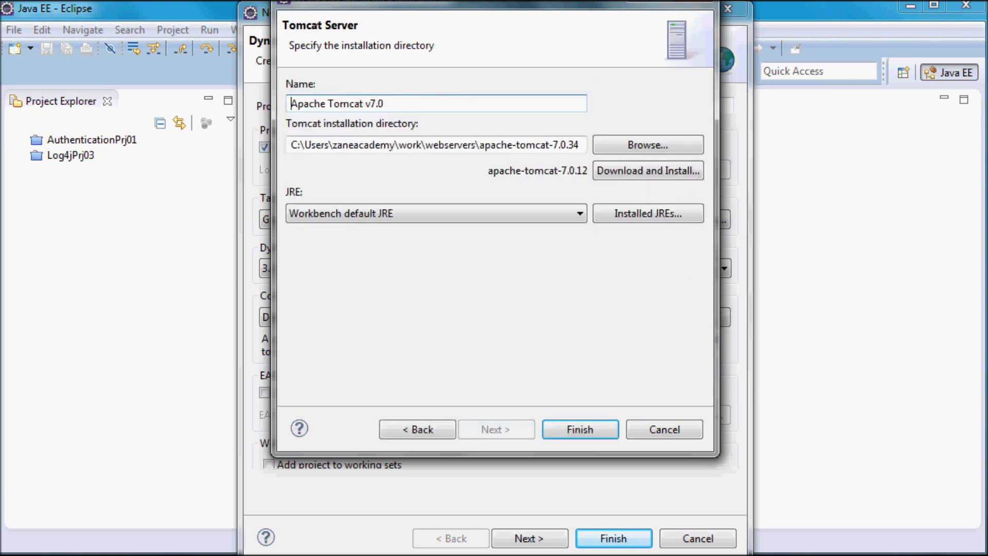
left_click(580, 430)
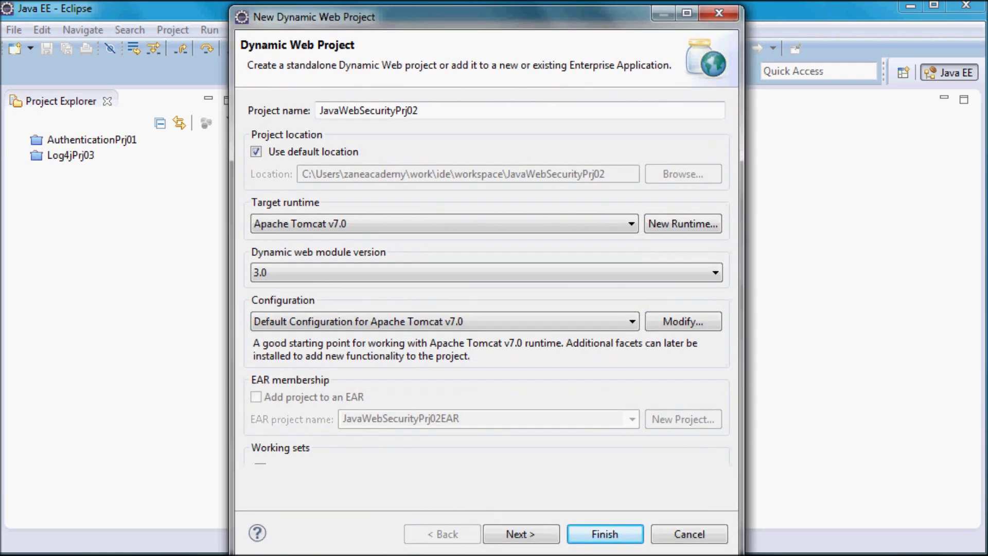
Finish the project wizard past the Java and web module pages, generating web.xml
left_click(521, 531)
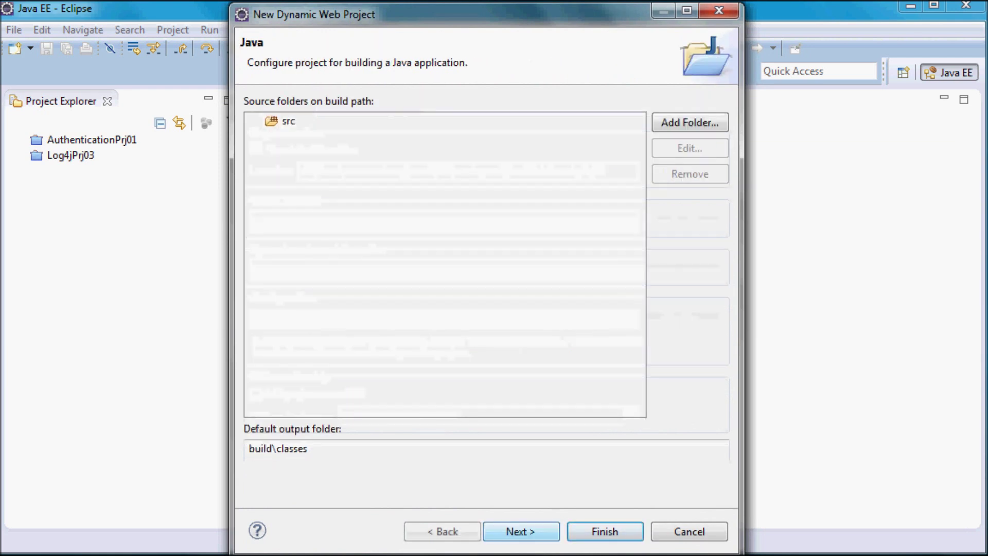
left_click(520, 531)
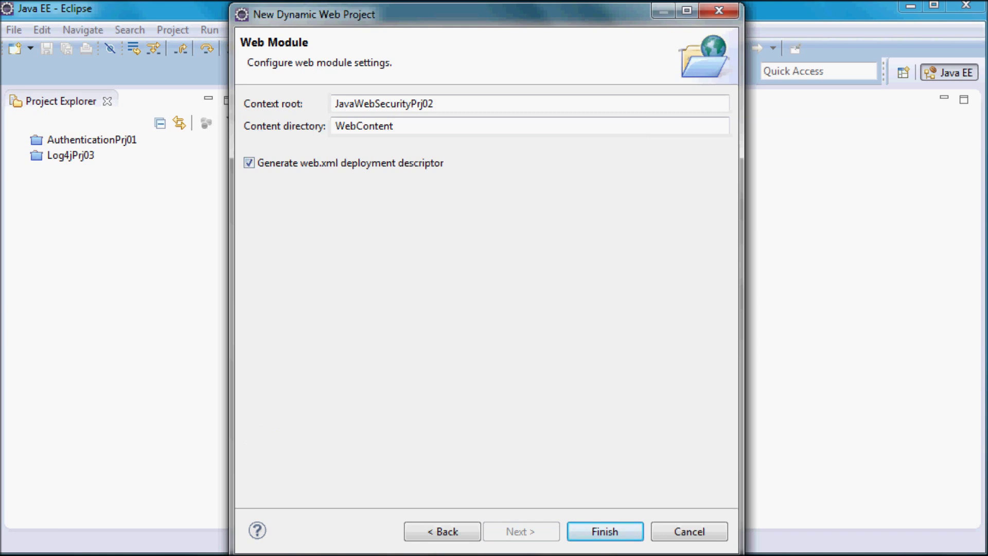
left_click(604, 531)
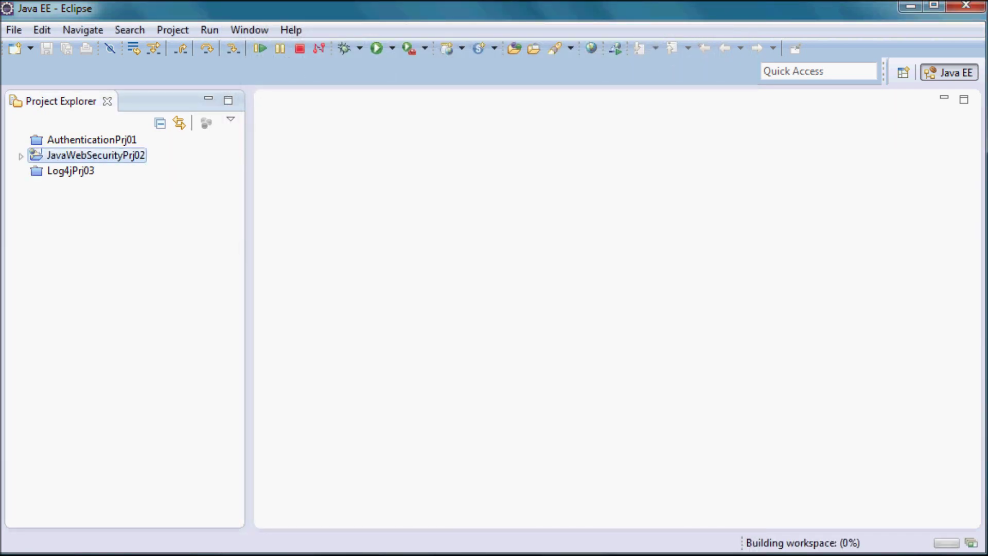
Start a new servlet in src with package com.za.tutorial and class DoSomethingServlet
key("Right")
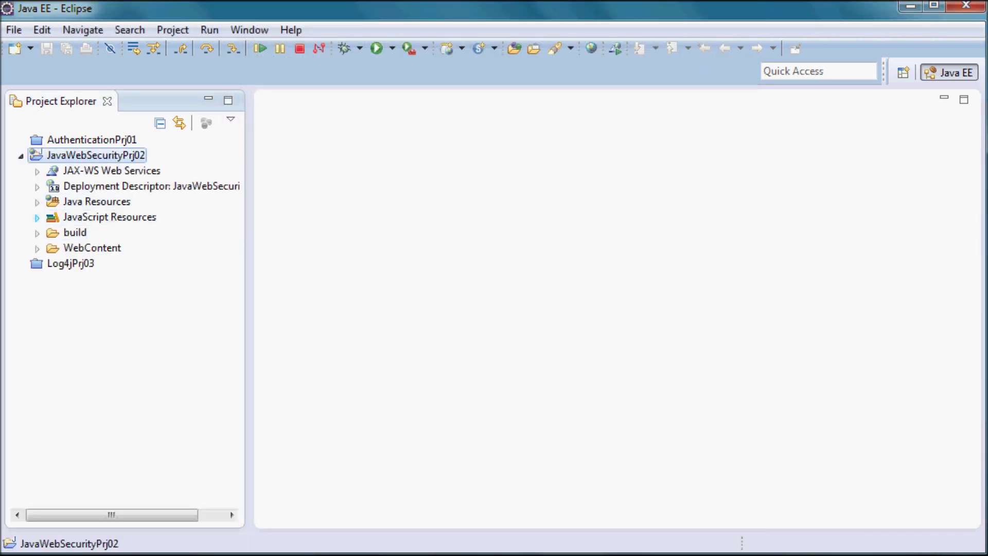
left_click(36, 202)
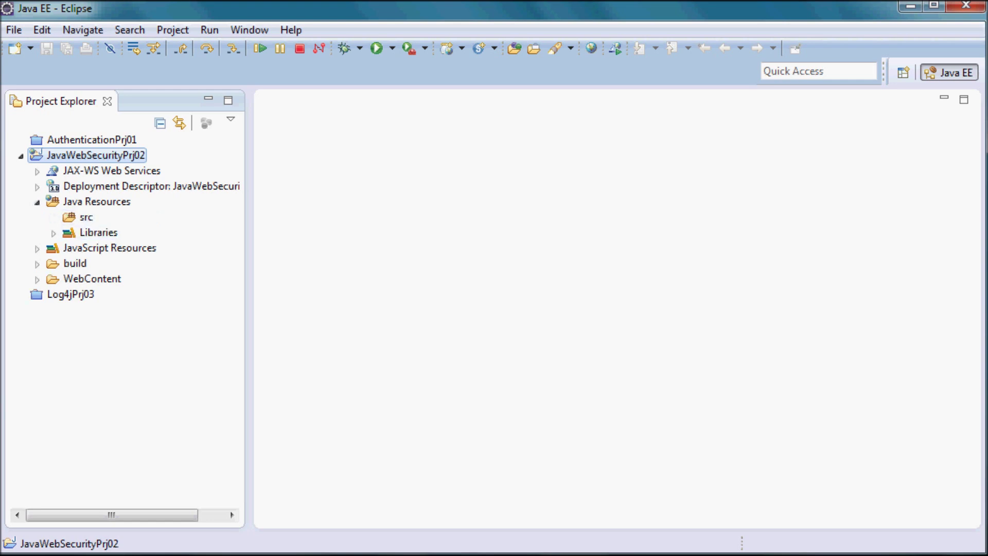
left_click(85, 217)
right_click(85, 217)
mouse_move(193, 150)
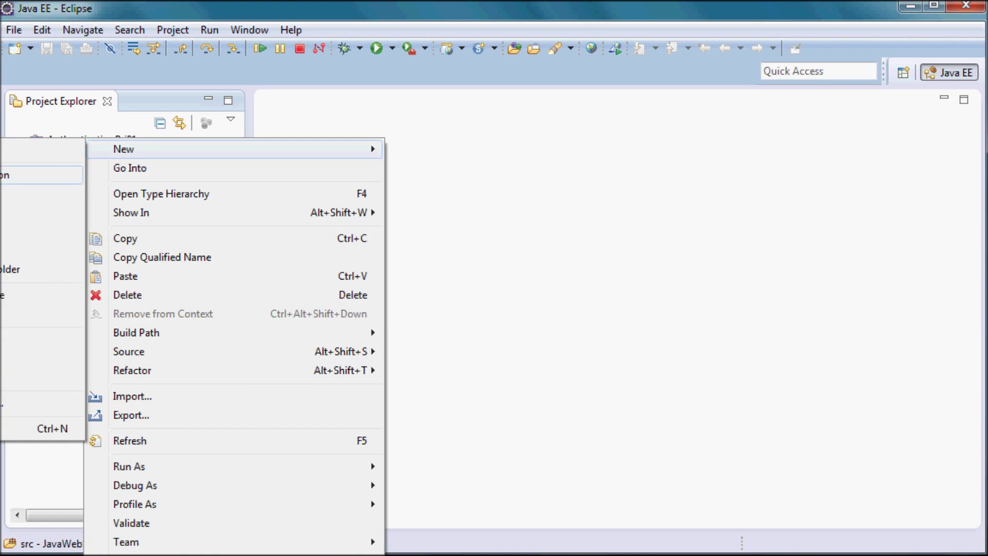
left_click(42, 377)
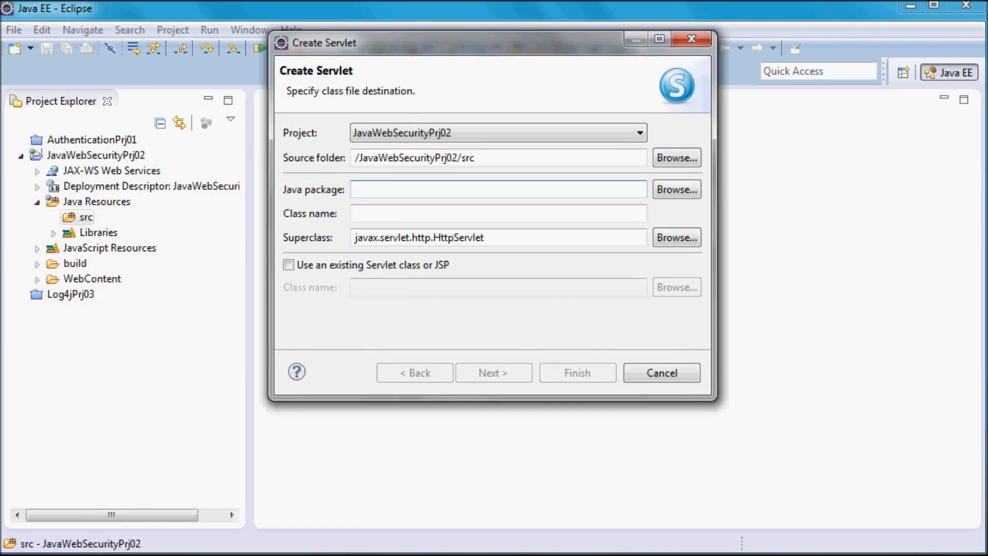
type("com.")
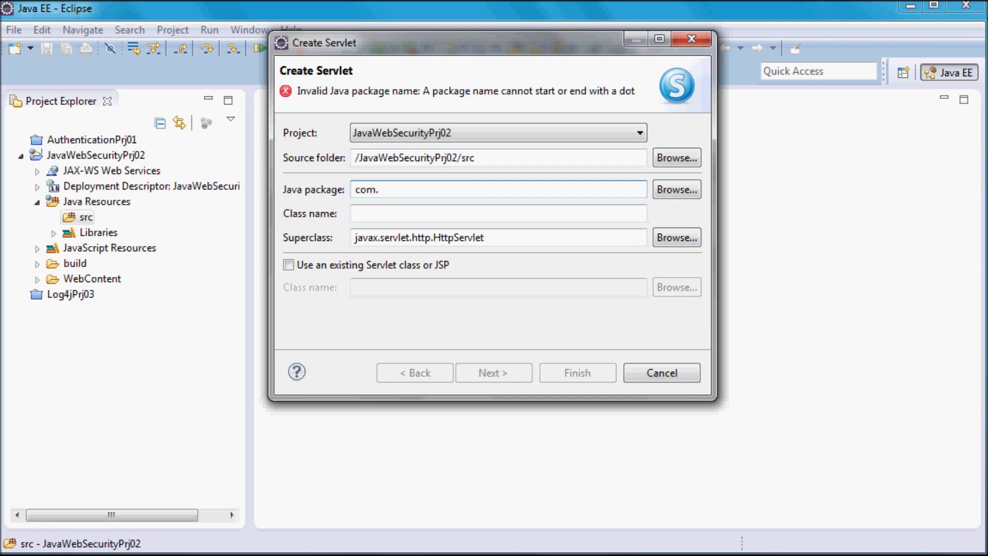
type("za.t")
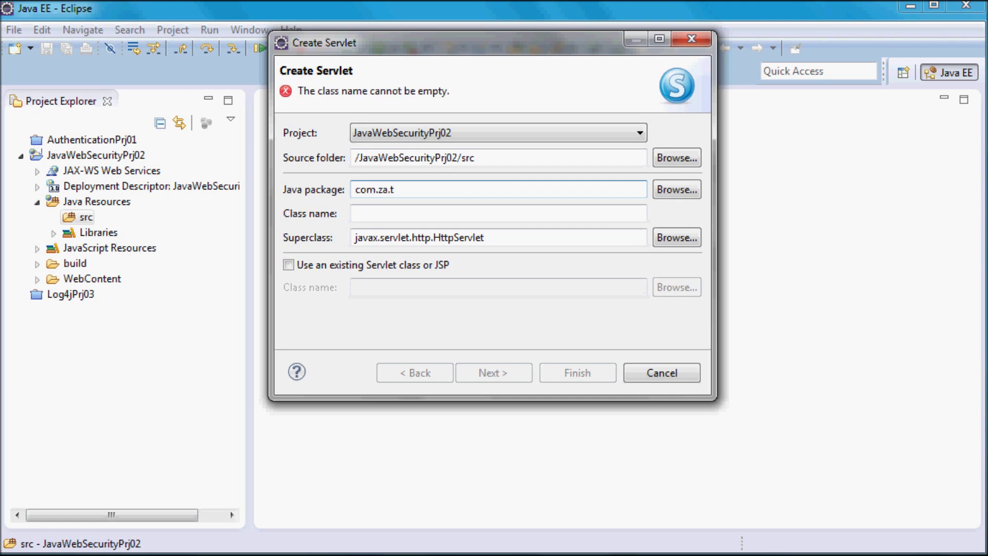
type("utori")
type("al")
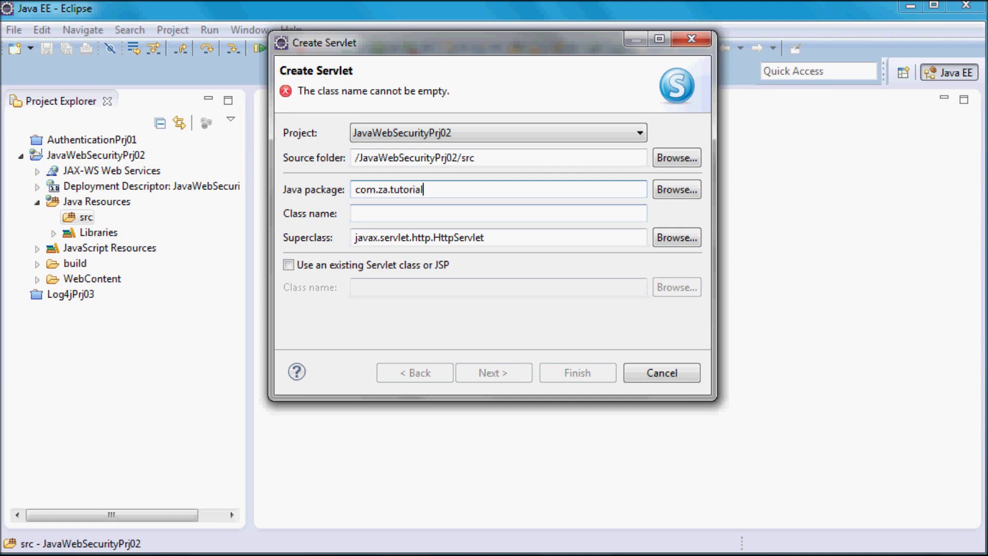
key("Tab")
type("DoSomethingServlet")
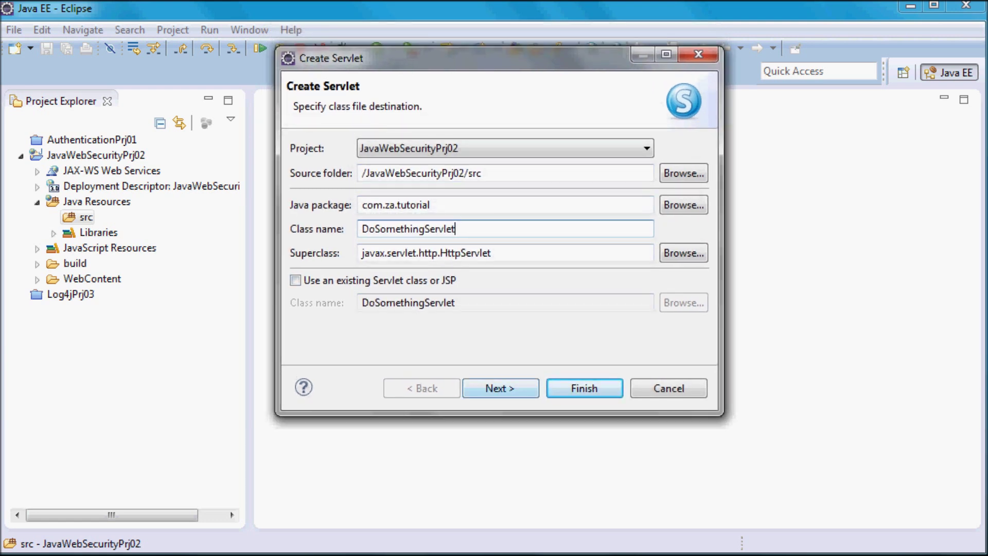
Drop the constructor and doPost stubs so the servlet is created with only doGet
left_click(500, 389)
left_click(500, 463)
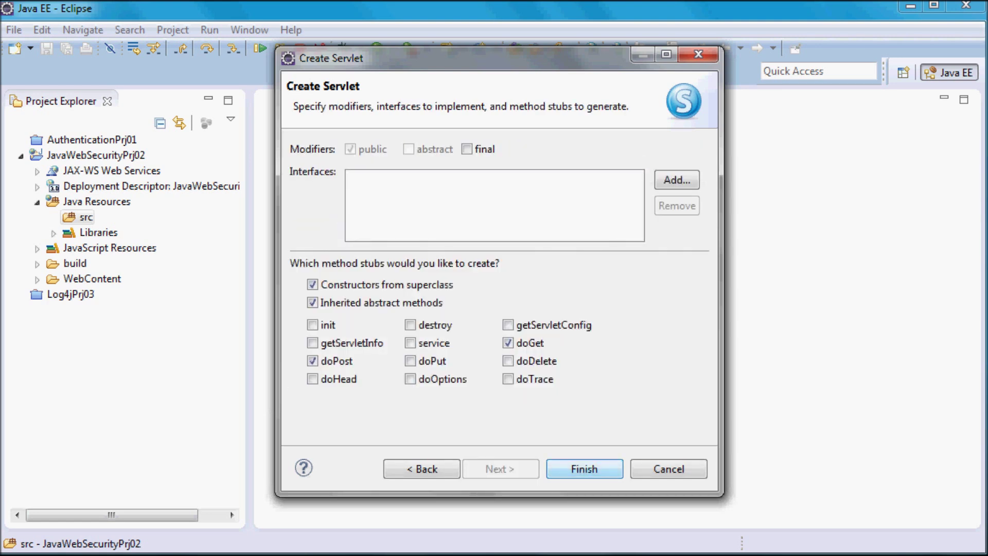
left_click(313, 284)
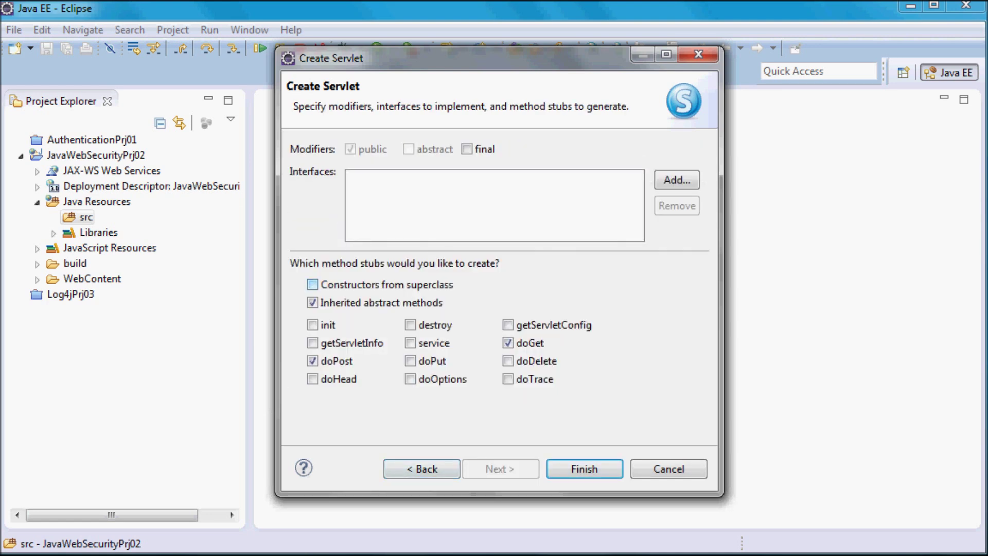
left_click(312, 360)
left_click(584, 469)
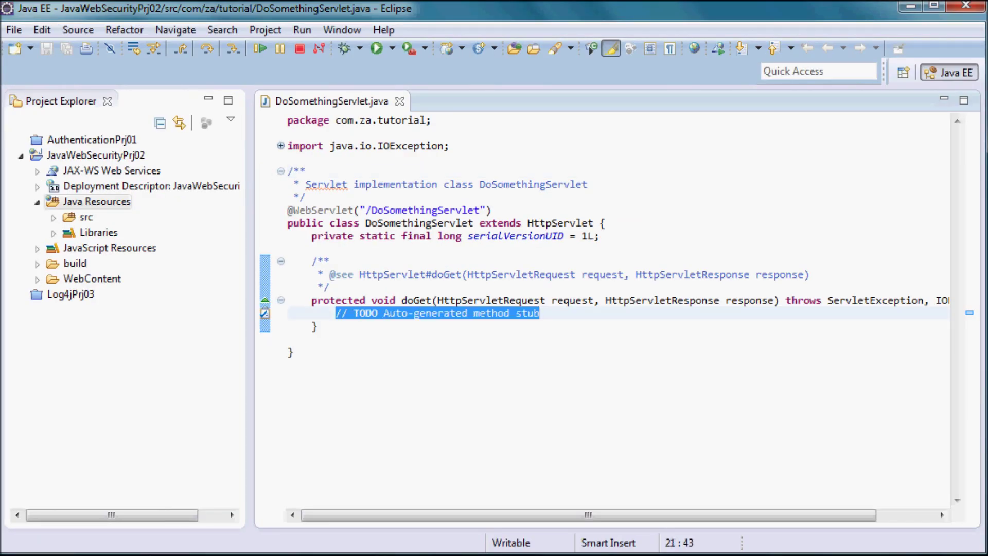
Make doGet set content type text/html and print "success..." to the response
type("response.setContentType(\"text/html\");")
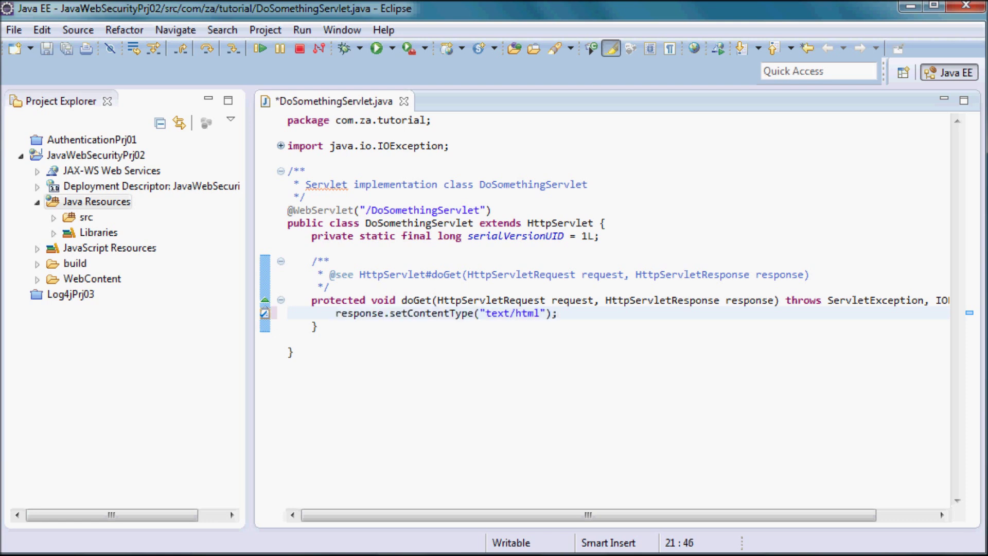
key("Return")
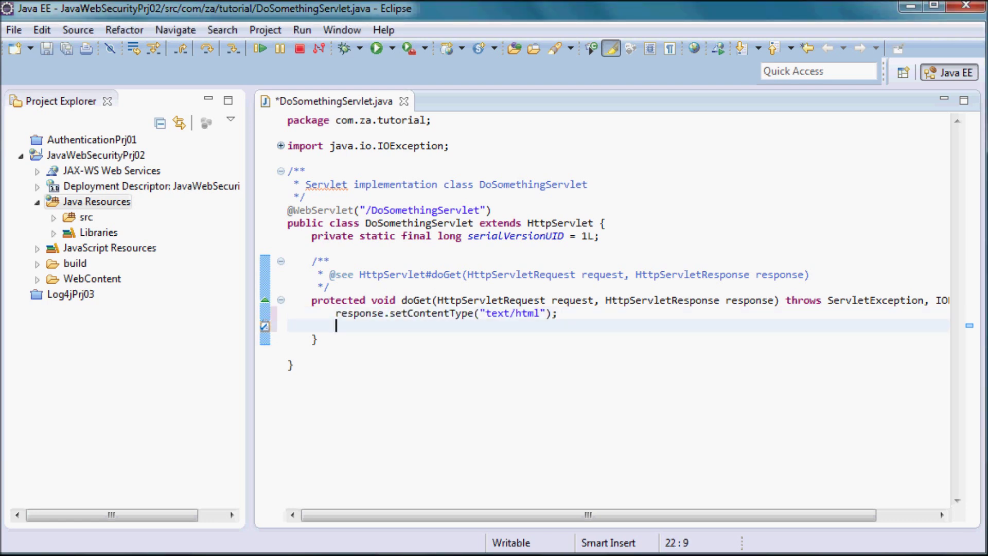
type("response.getWriter().println(\"success...\");")
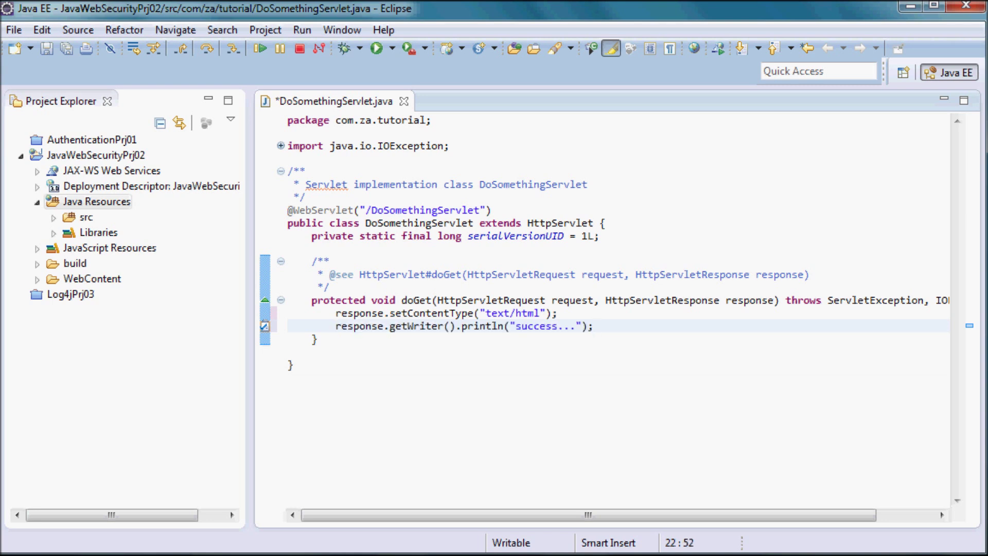
left_click_drag(334, 325, 457, 326)
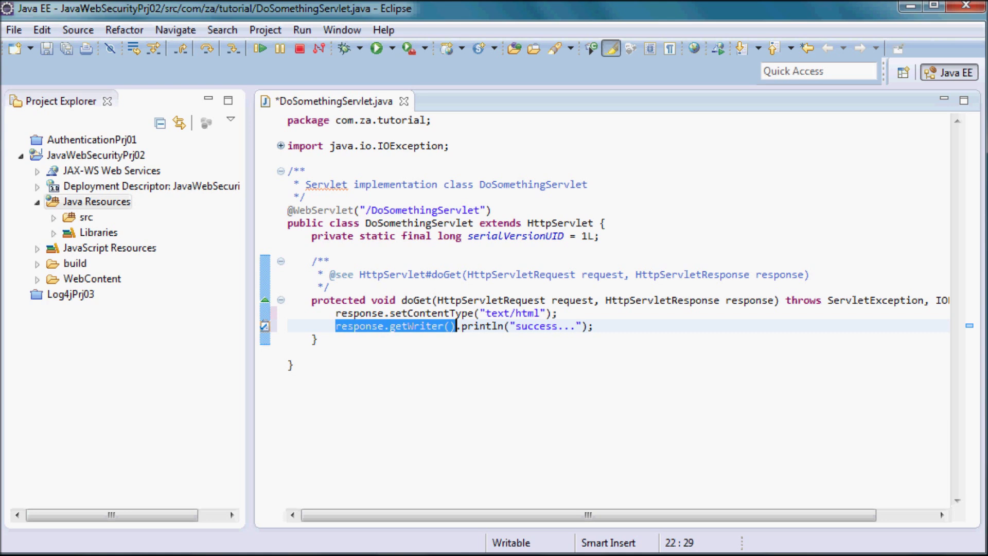
left_click(461, 326)
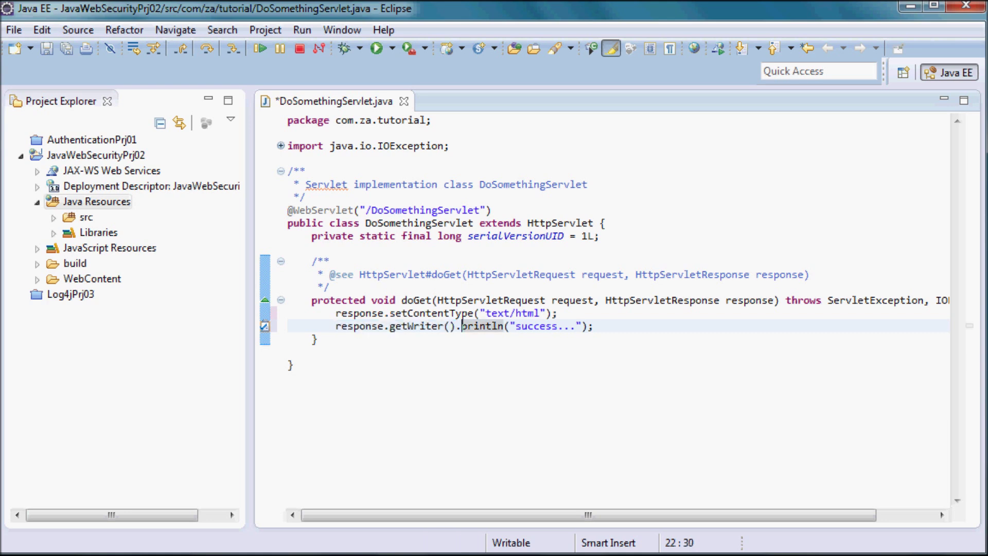
left_click_drag(515, 326, 576, 326)
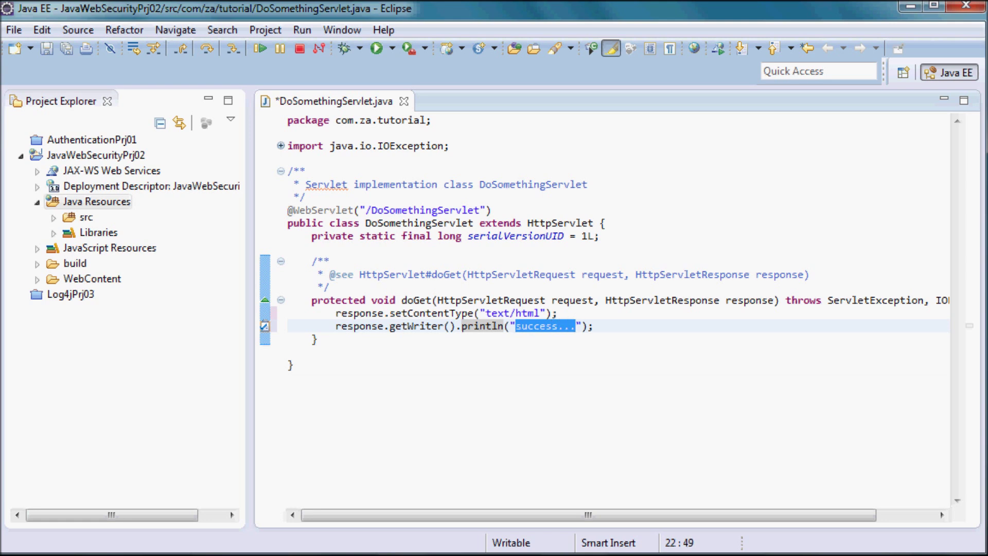
left_click(534, 325)
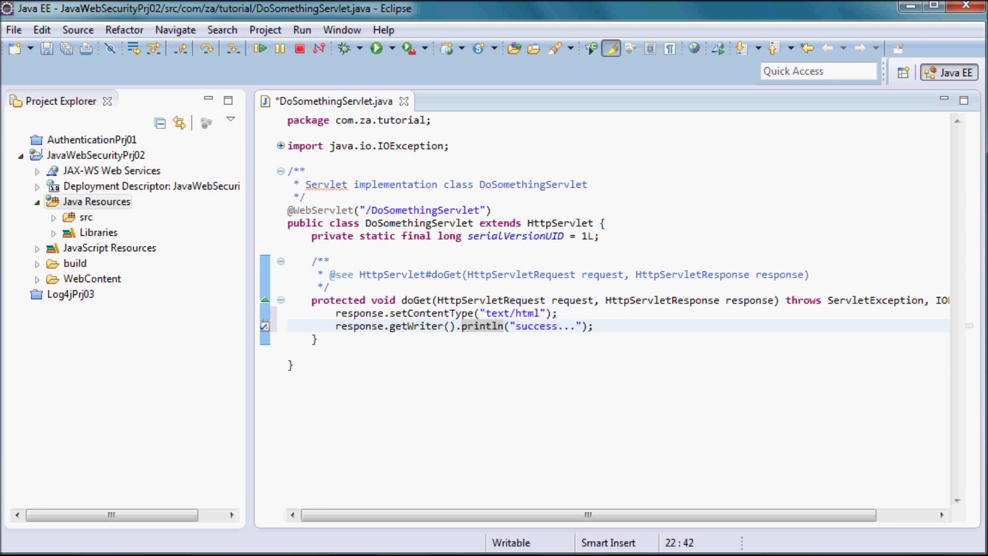
Delete the doGet and class Javadoc comments and the surrounding blank lines
left_click_drag(287, 261, 331, 286)
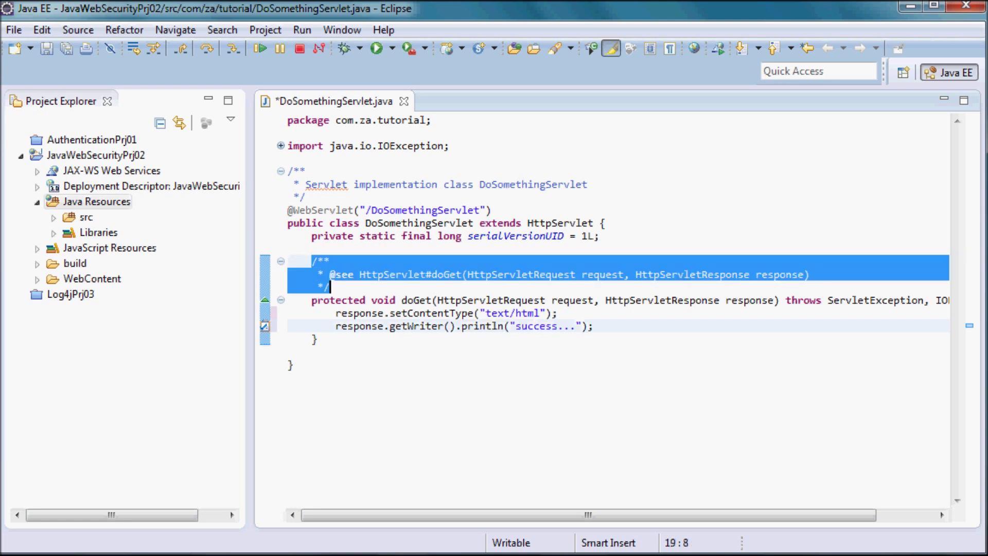
key("BackSpace")
key("BackSpace")
key("BackSpace")
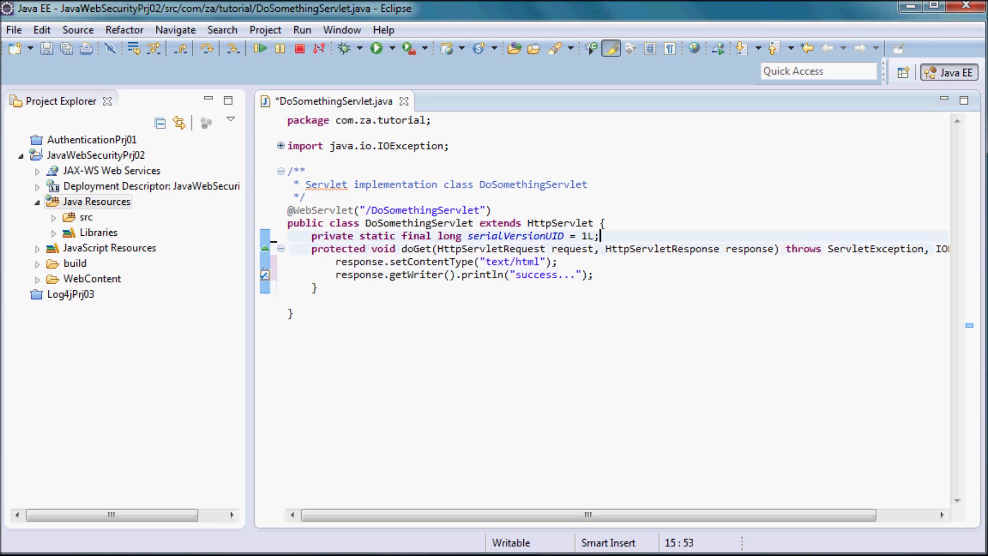
left_click(325, 301)
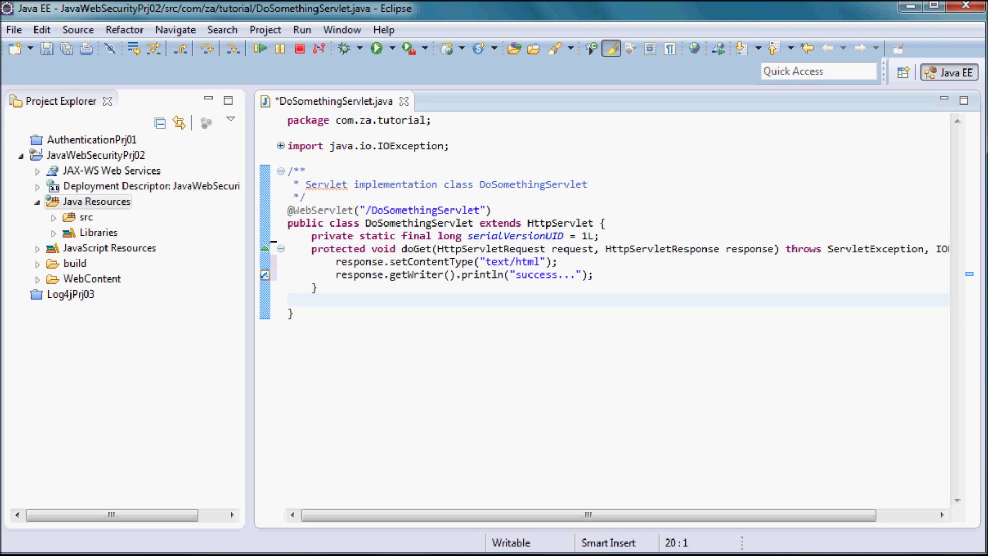
key("BackSpace")
left_click_drag(287, 171, 306, 197)
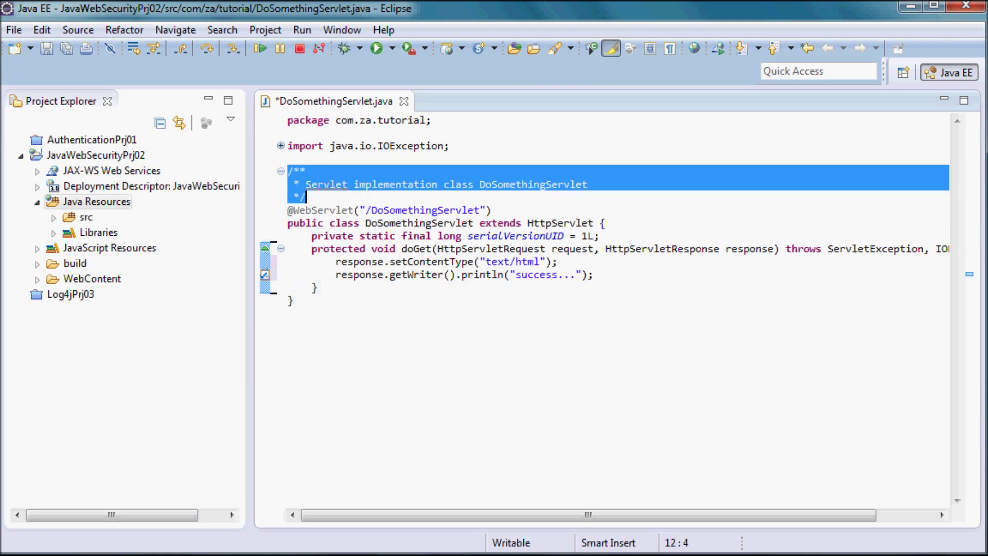
key("BackSpace")
key("BackSpace")
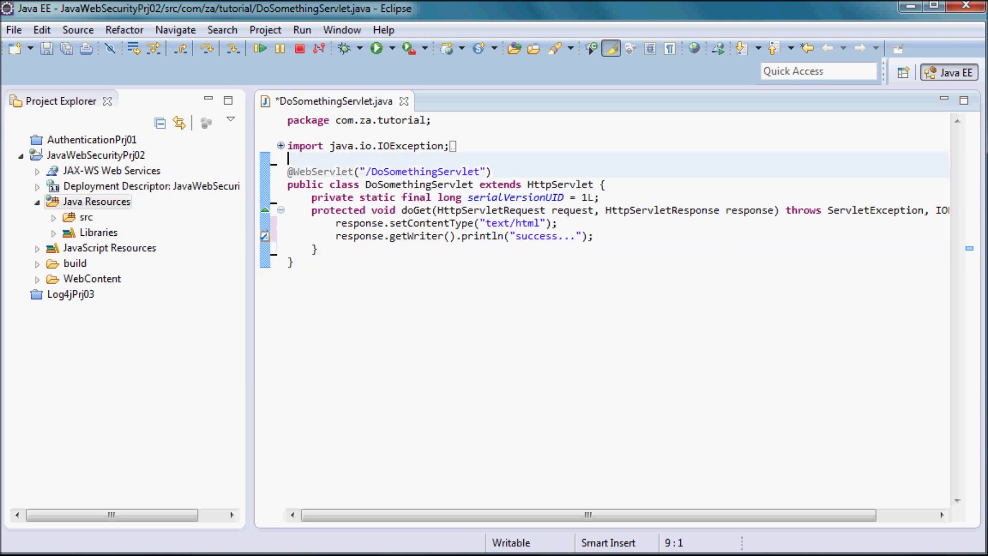
key("Up")
key("Up")
key("Up")
key("BackSpace")
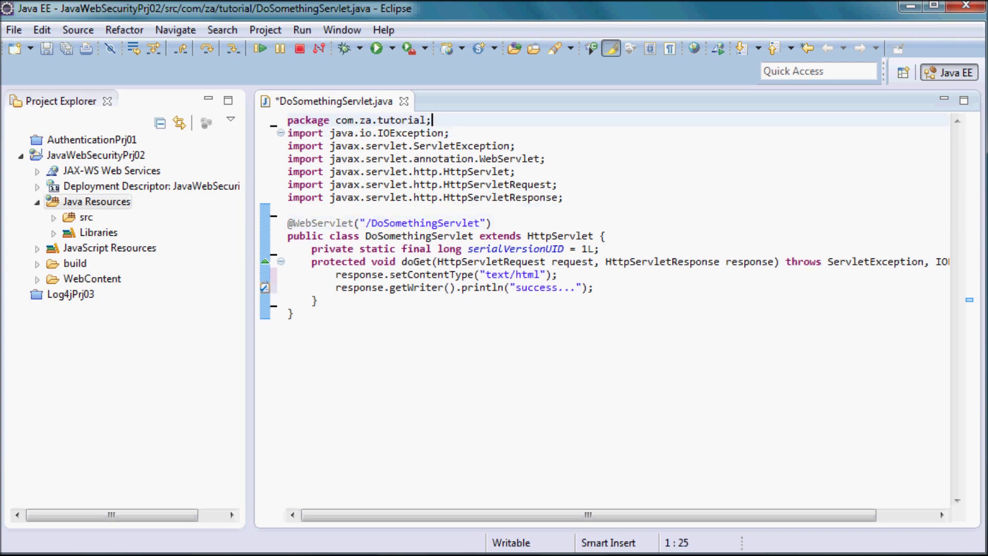
key("alt+f")
Save the servlet, open WEB-INF/web.xml, and select display-name through welcome-file-list
key("s")
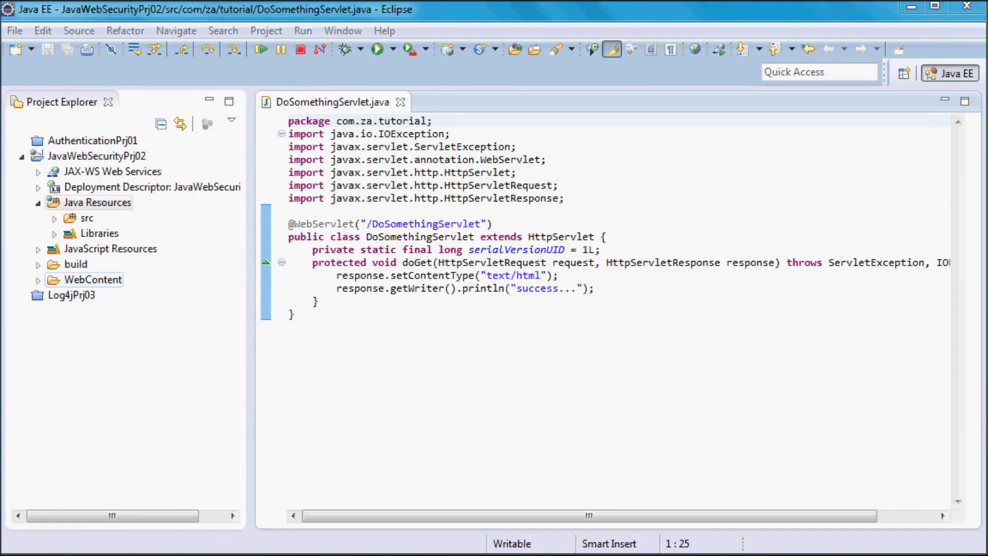
left_click(38, 279)
left_click(54, 310)
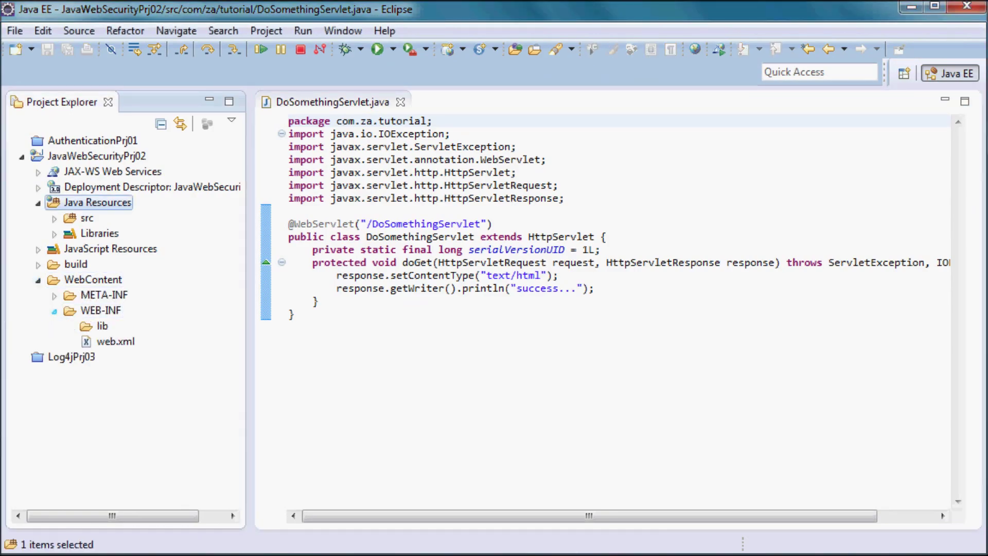
left_click(115, 341)
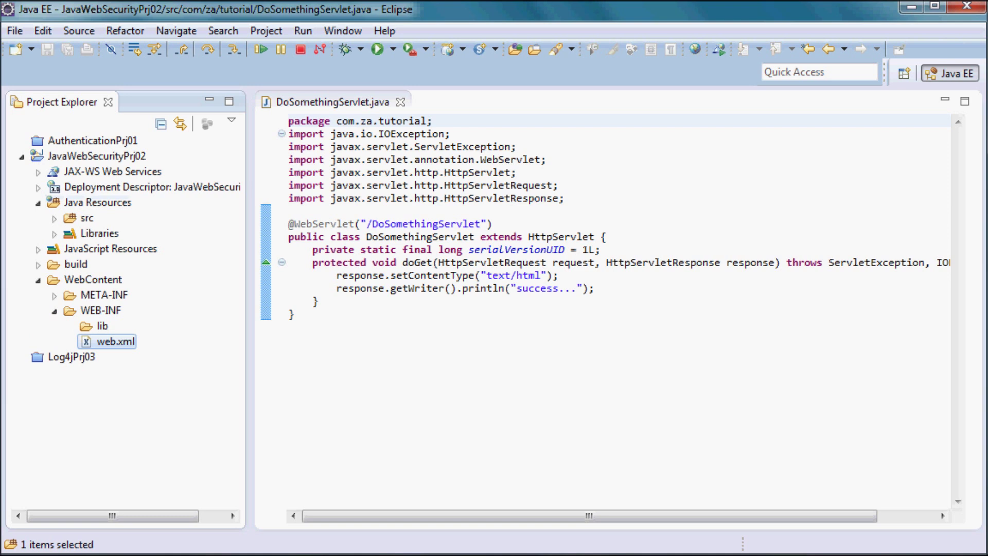
double_click(114, 341)
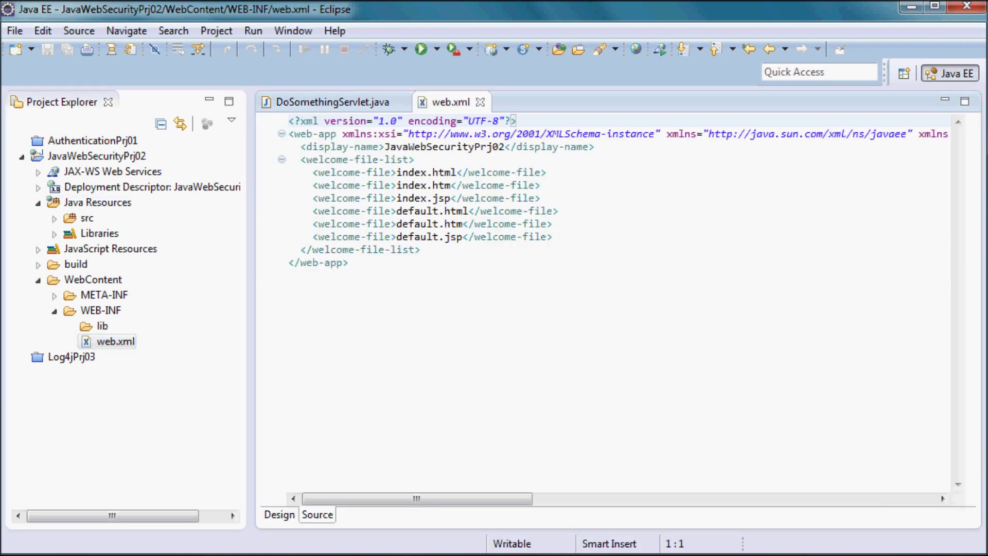
mouse_move(300, 147)
left_mouse_down()
mouse_move(367, 159)
mouse_move(479, 224)
mouse_move(420, 236)
mouse_move(421, 249)
left_mouse_up()
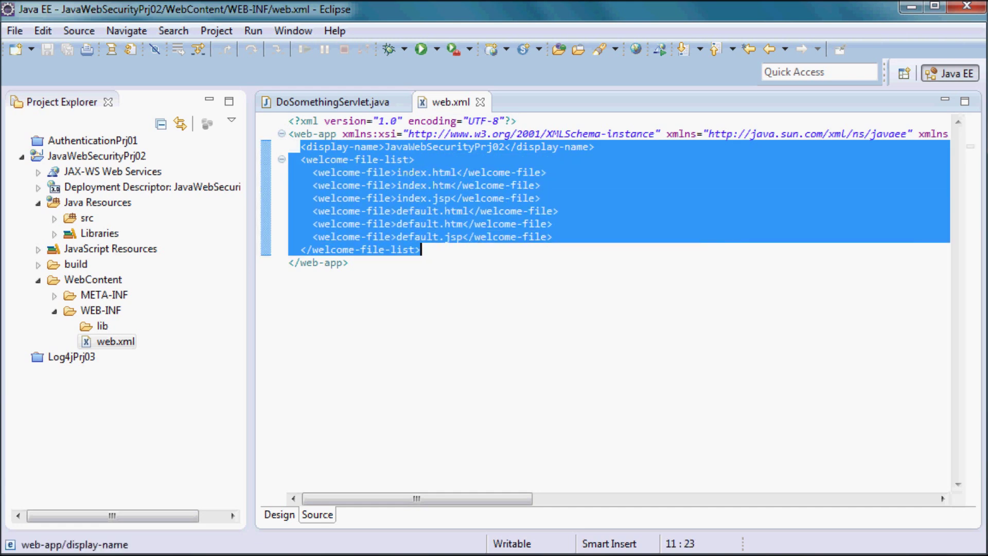
Replace the selection with a login-config using auth-method BASIC and add a blank line above it
key("ctrl+v")
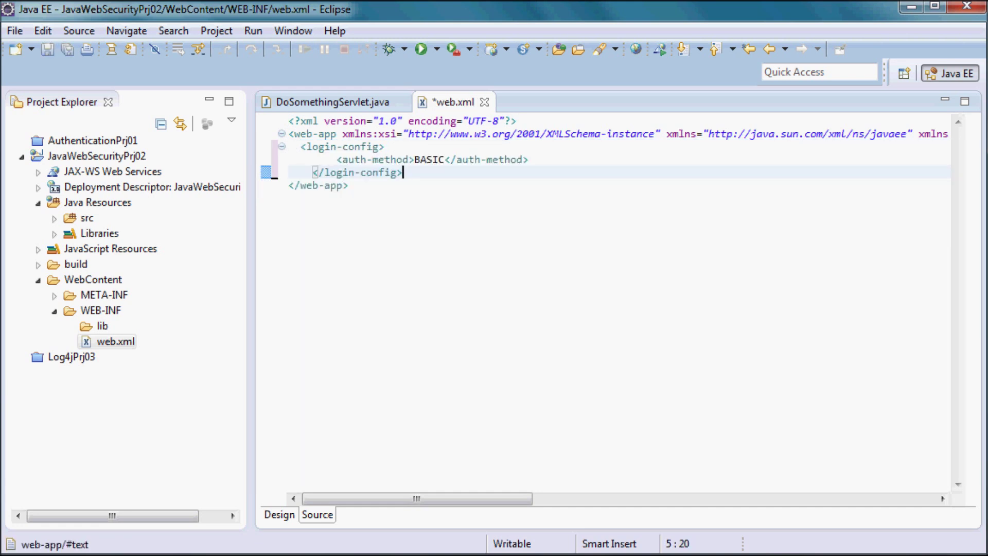
left_click_drag(300, 147, 529, 159)
left_click(373, 159)
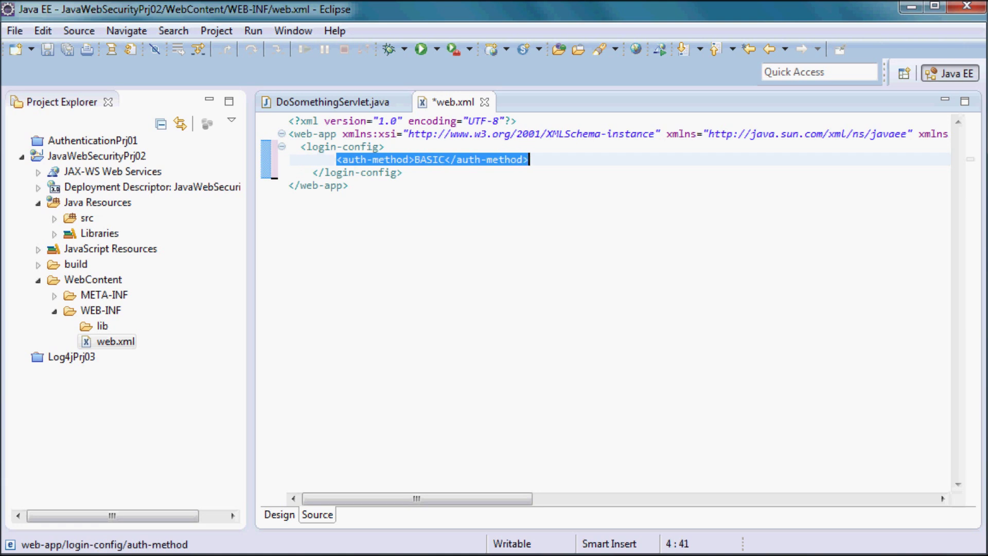
left_click(529, 159)
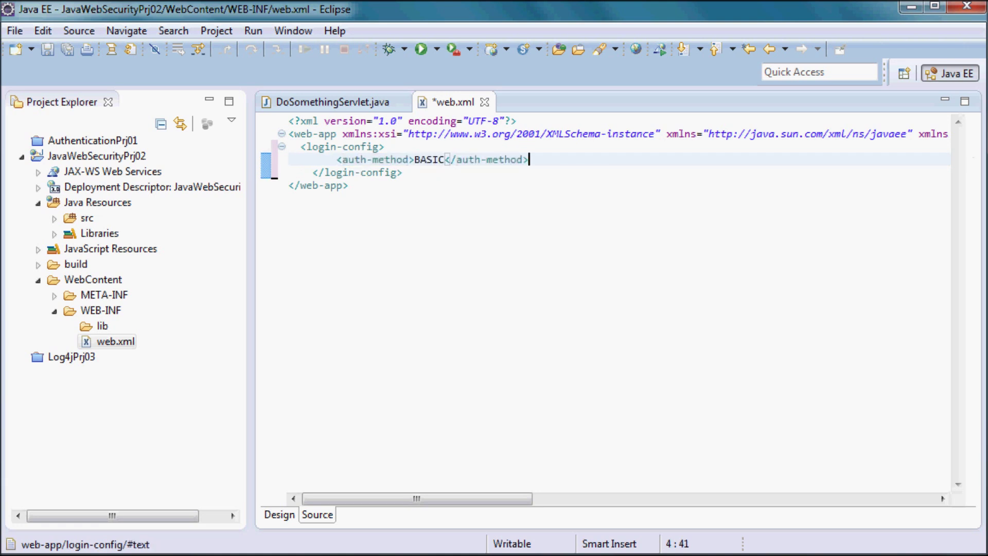
key("Up")
key("Home")
key("Return")
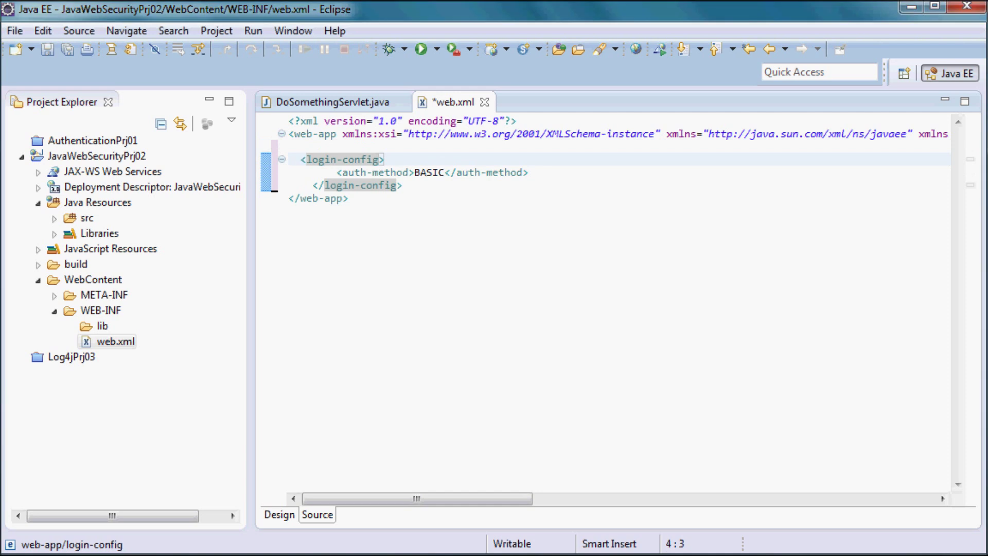
Add a security-constraint containing a web-resource-collection for /DoSomethingServlet
key("Up")
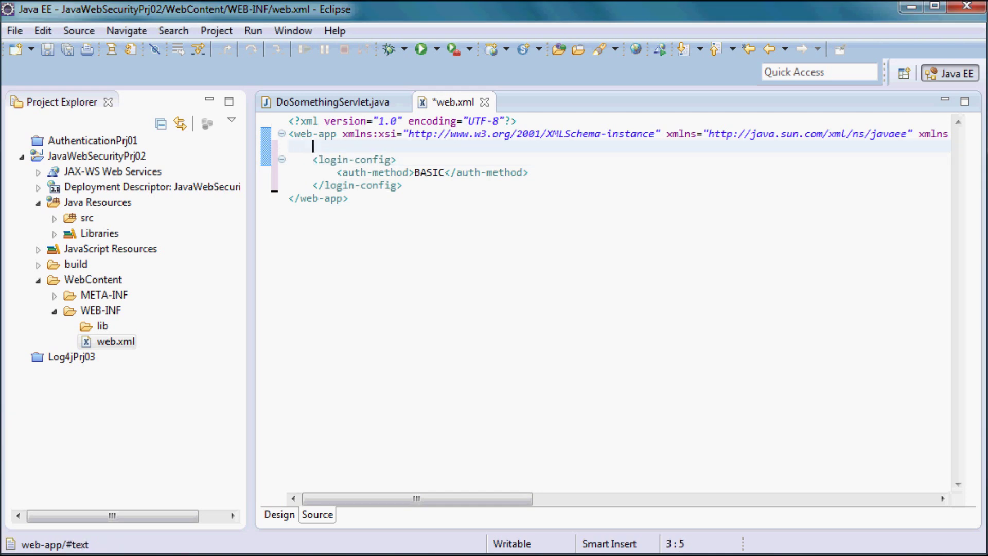
type("<security-constraint>")
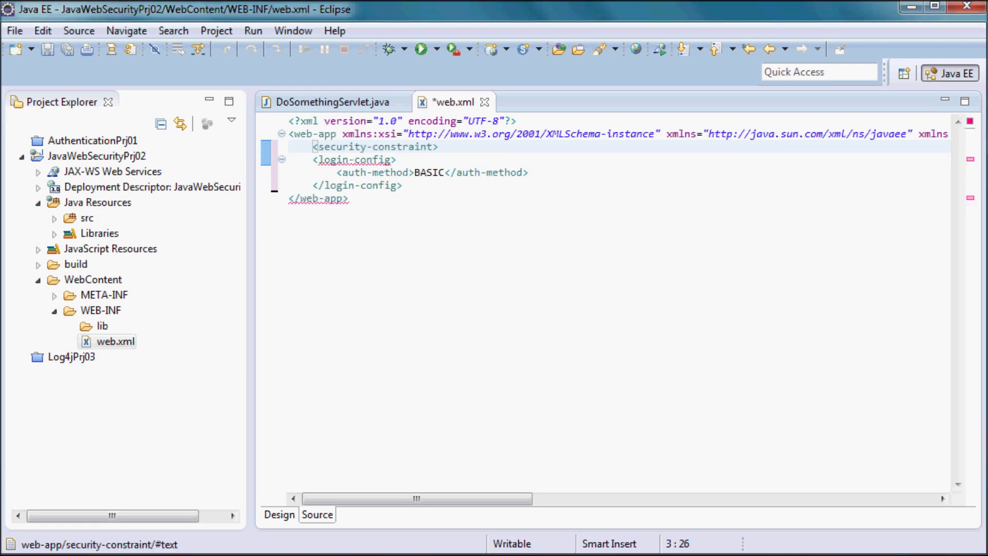
key("Return")
type("<security-constraint>")
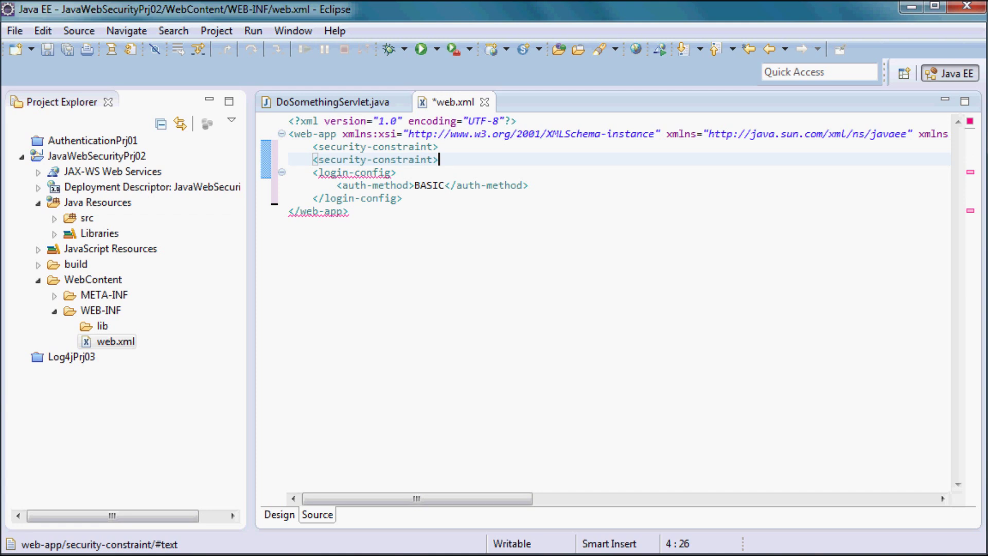
key("Home")
key("Right")
type("/")
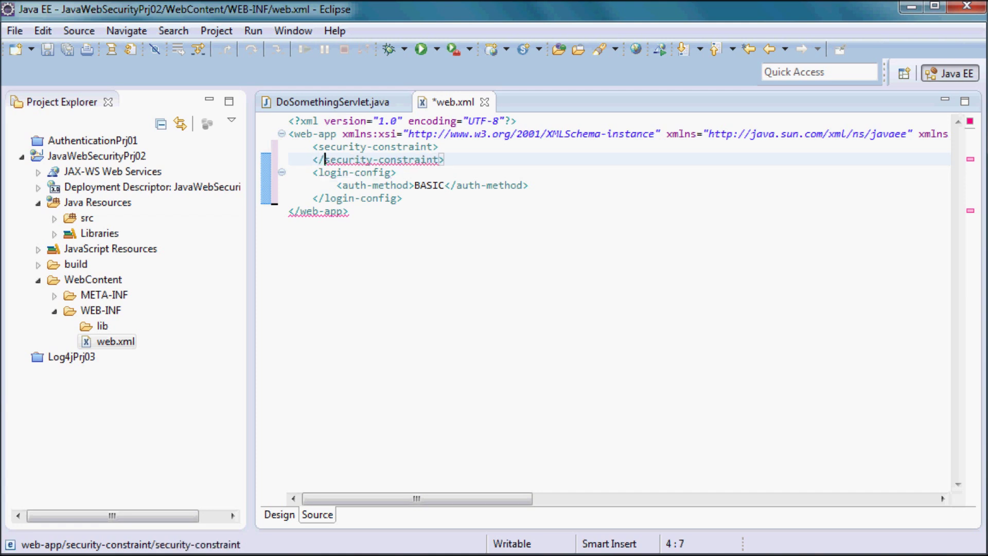
key("Up")
key("End")
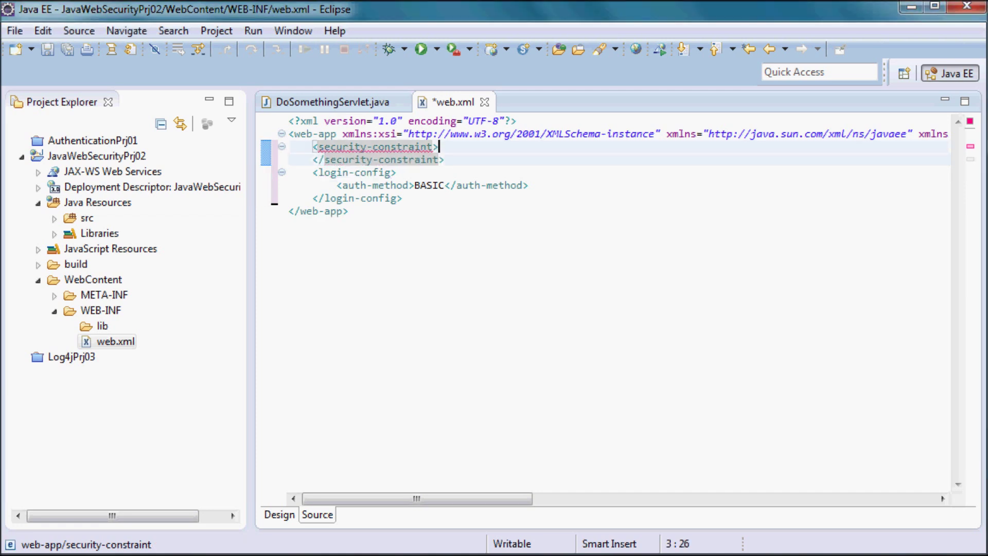
key("Return")
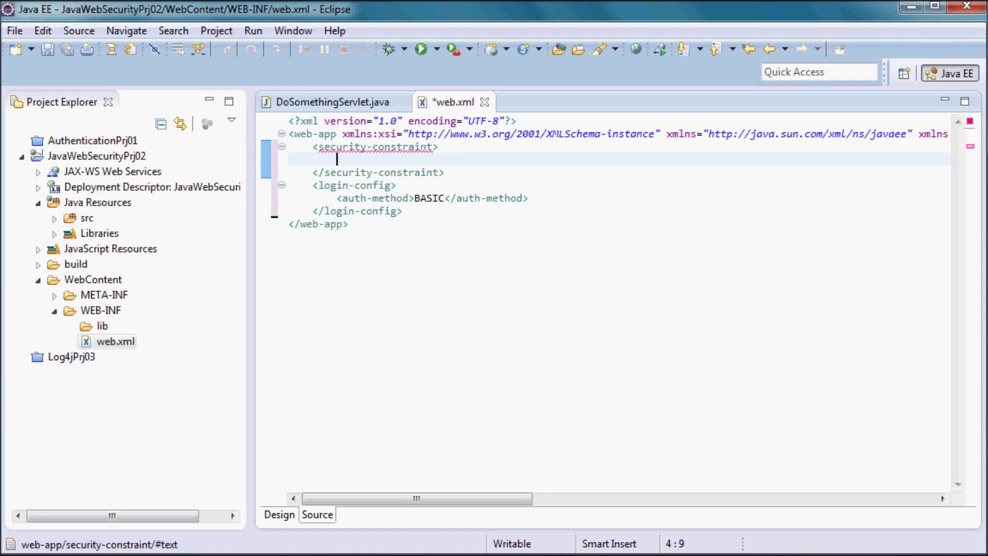
type("<web-resource-collection>             <web-resource-name>simple web resource</web-resource-name>             <url-pattern>/DoSomethingServlet</url-pattern>         </web-resource-collection>")
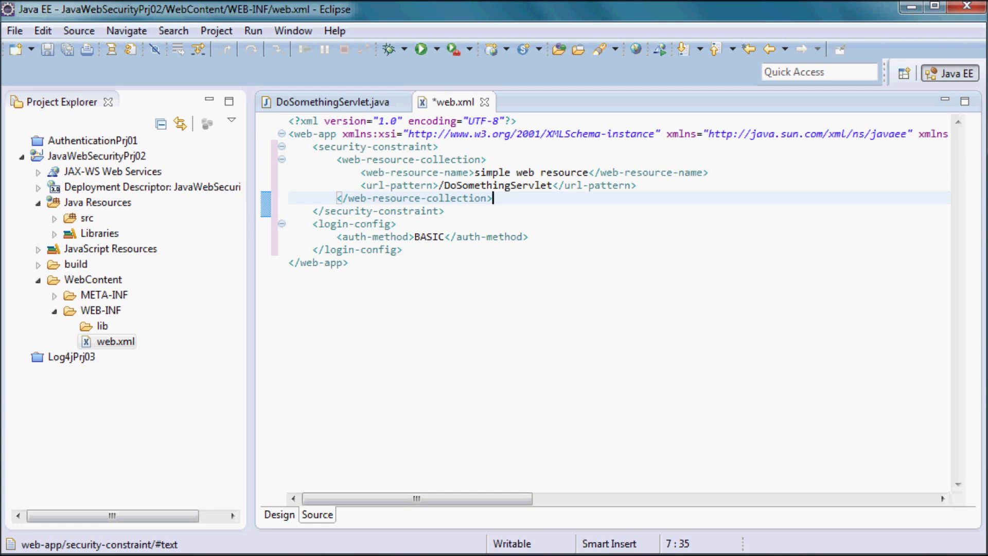
Check the /DoSomethingServlet url pattern and open a blank line after the resource collection
left_click_drag(439, 185, 553, 185)
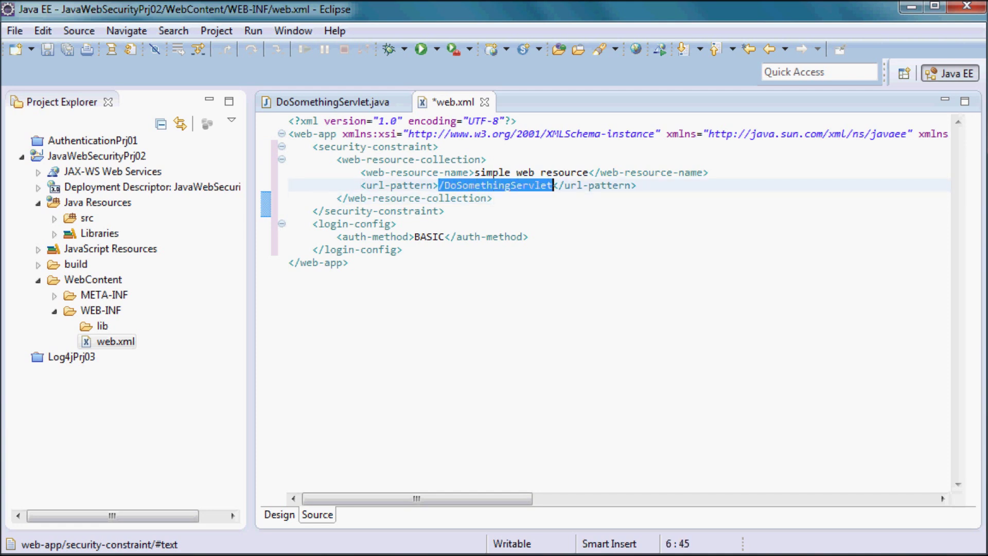
left_click(464, 185)
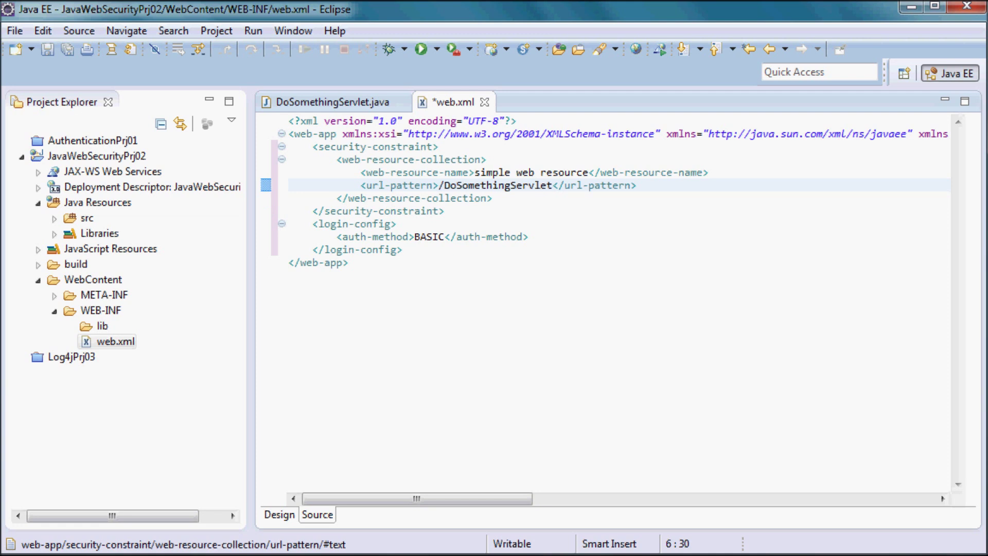
left_click_drag(438, 185, 552, 185)
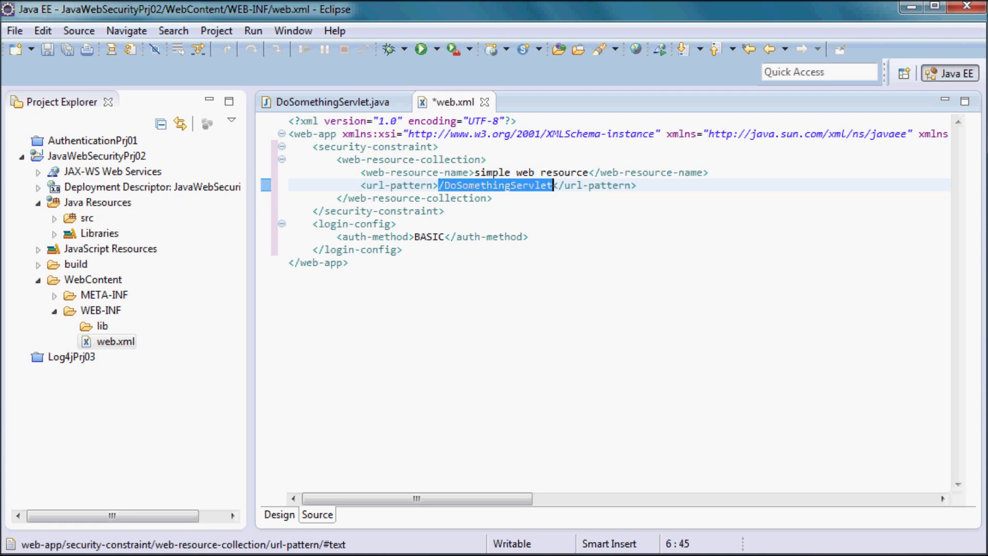
left_click(553, 185)
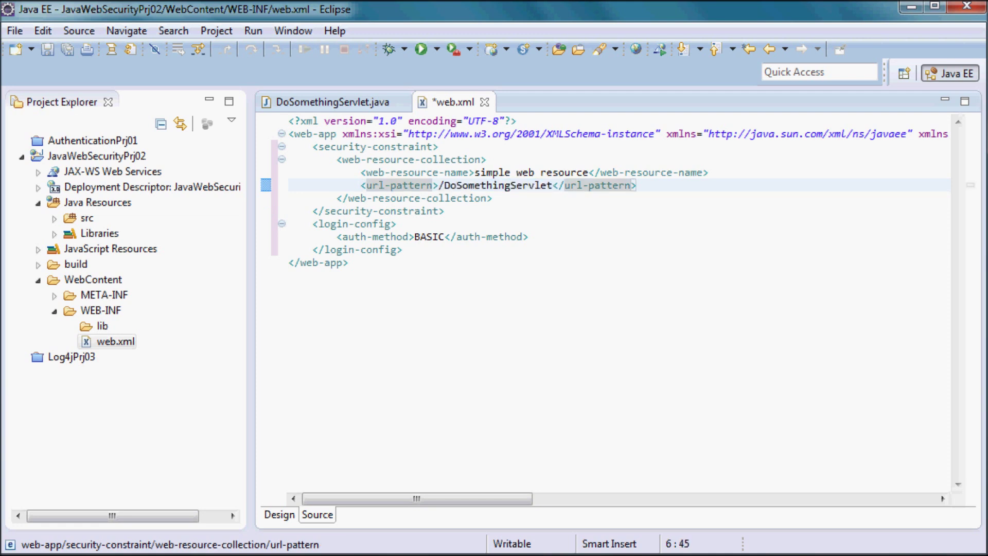
key("Down")
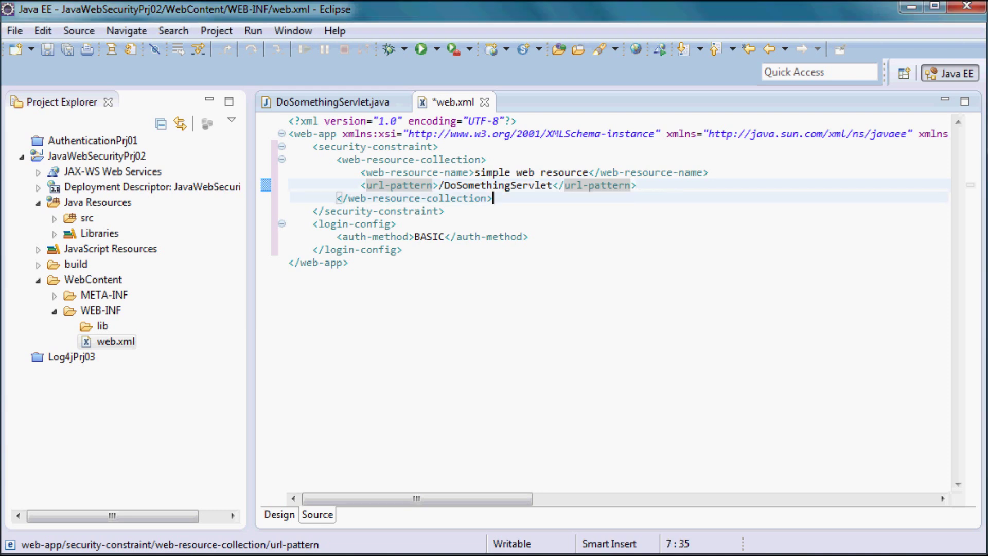
key("Return")
Insert an auth-constraint with role-name users and review the block
type("<auth-constraint>             <role-name>users</role-name>         </auth-constraint>")
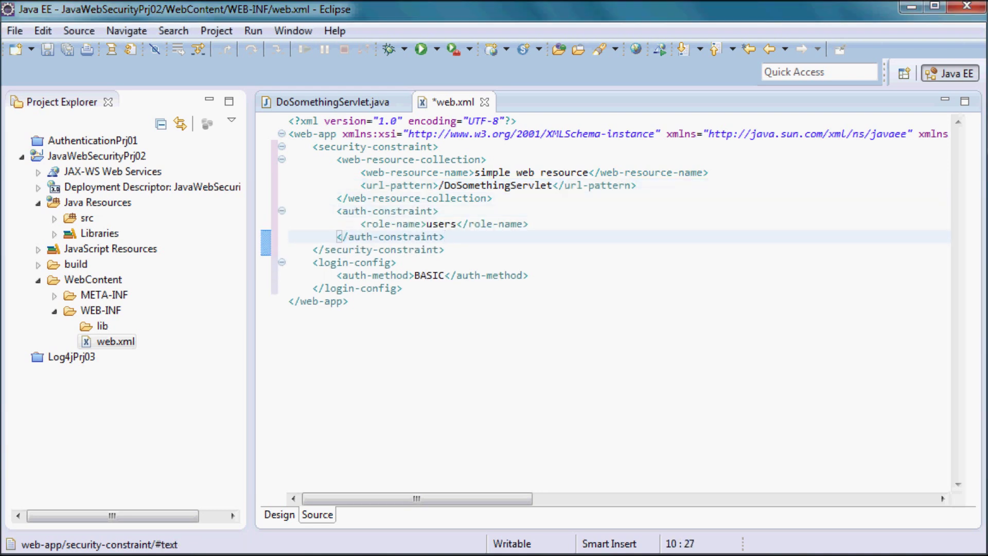
left_click_drag(427, 224, 455, 224)
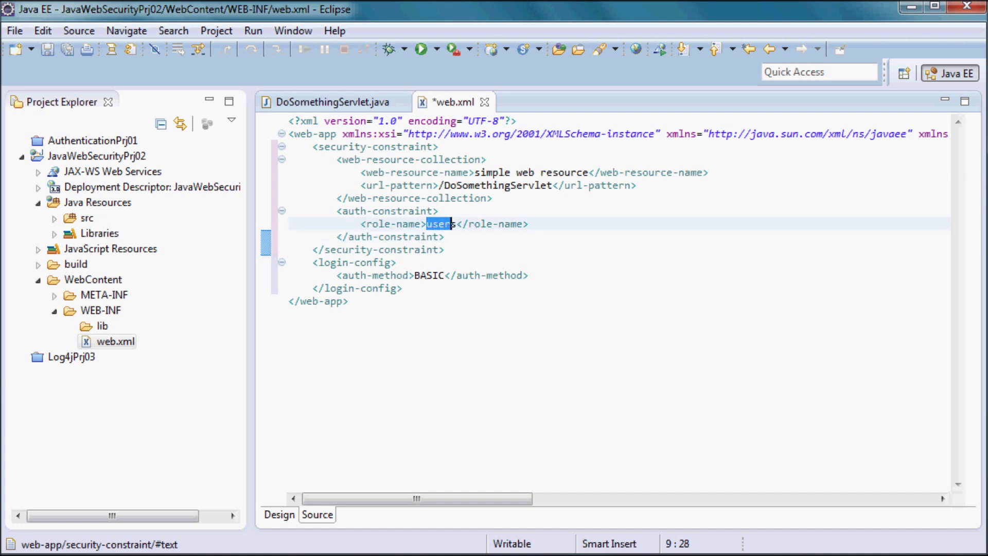
key("Right")
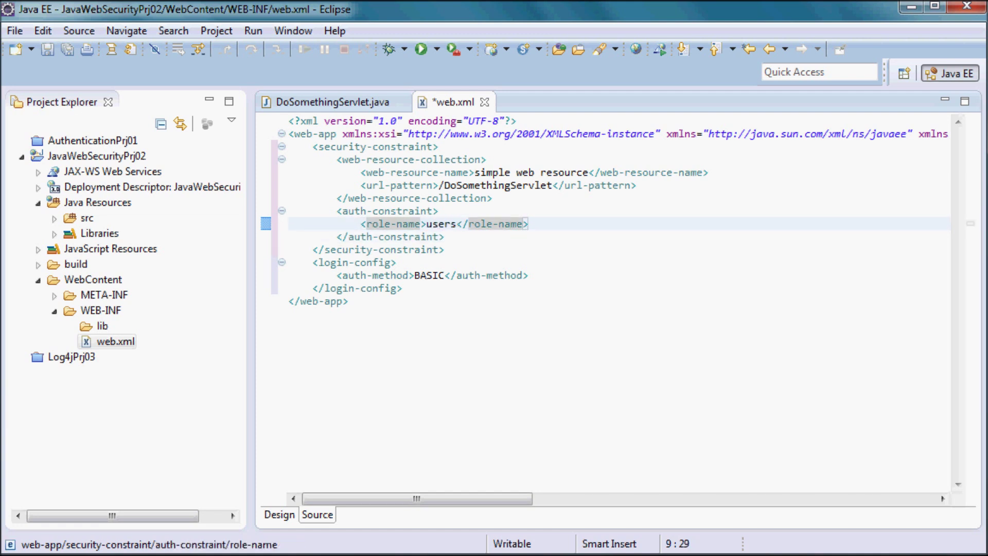
left_click_drag(337, 210, 445, 236)
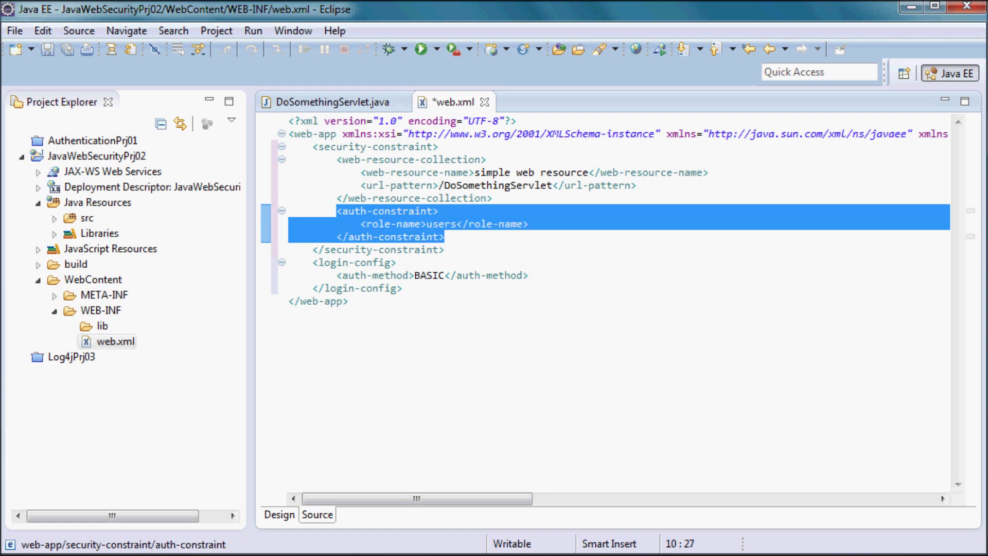
left_click(337, 237)
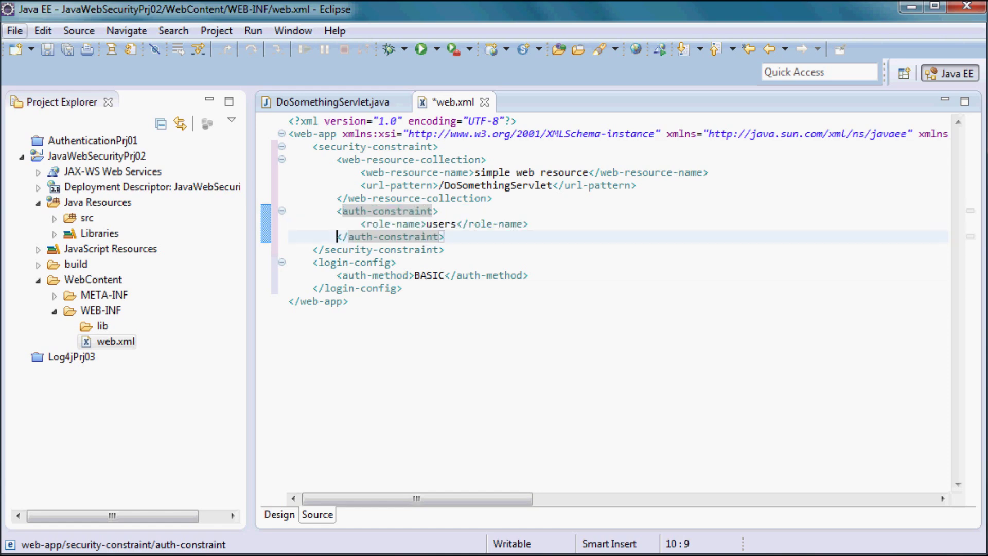
Save web.xml from the File menu
left_click(14, 31)
left_click(78, 139)
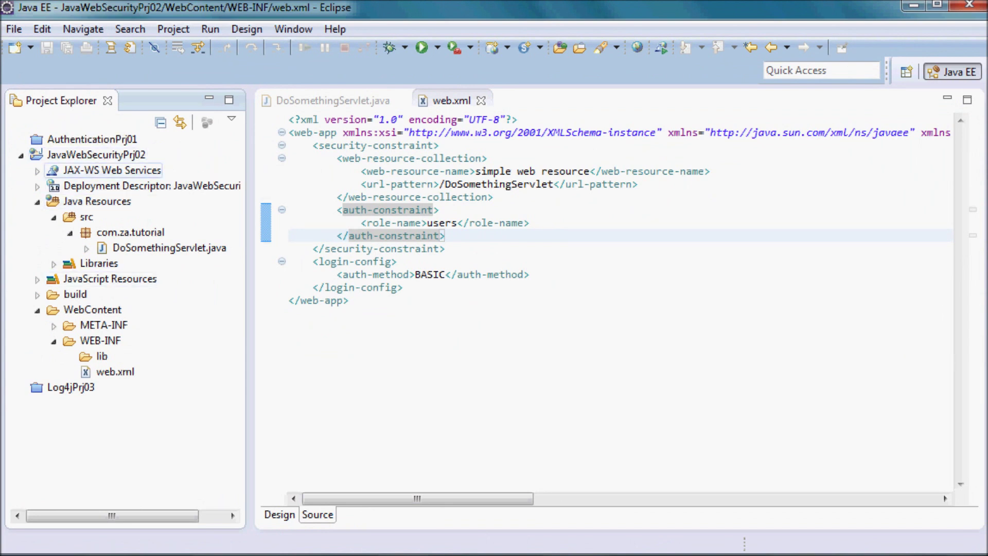
left_click(169, 248)
Run DoSomethingServlet on Tomcat v7.0, cancel the BASIC login, and get HTTP Status 401
left_click(188, 248)
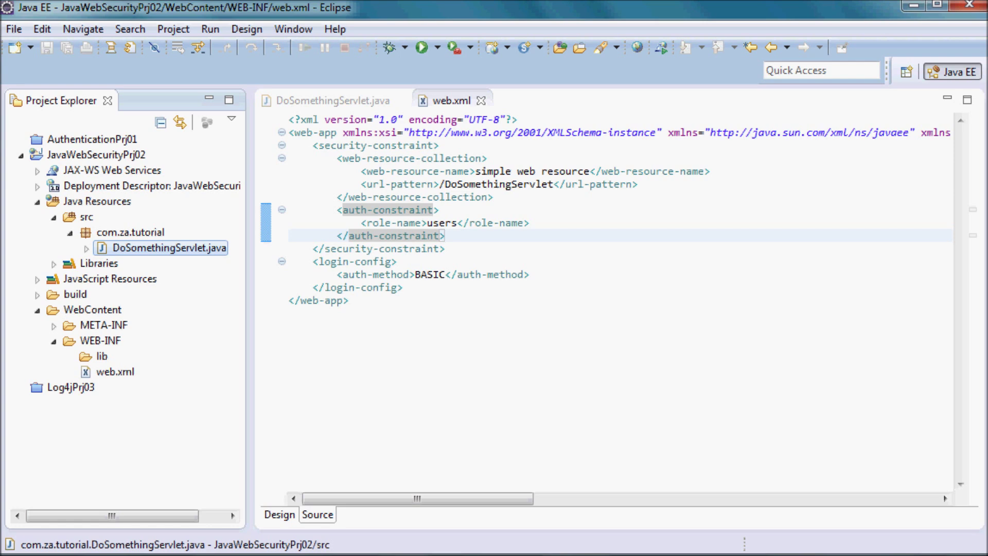
right_click(189, 248)
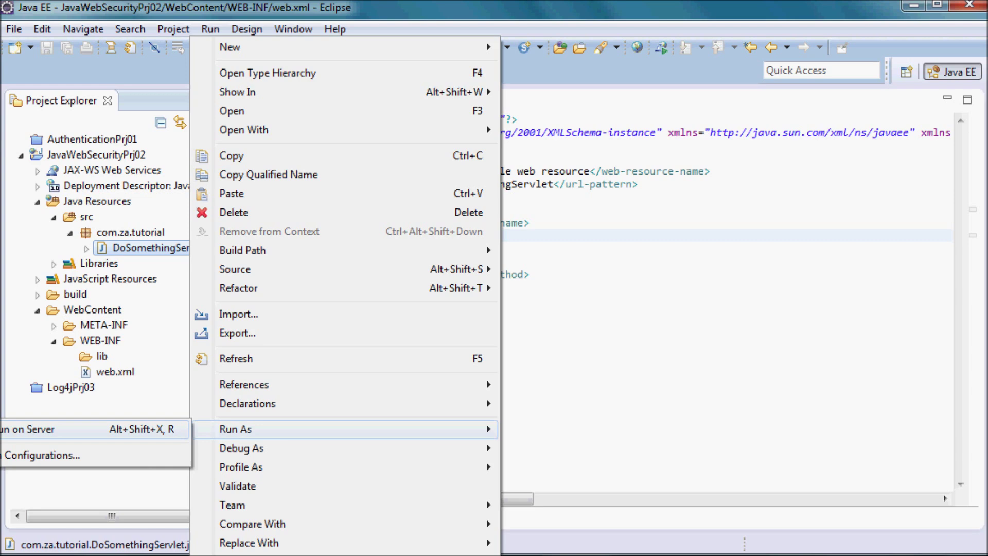
left_click(31, 430)
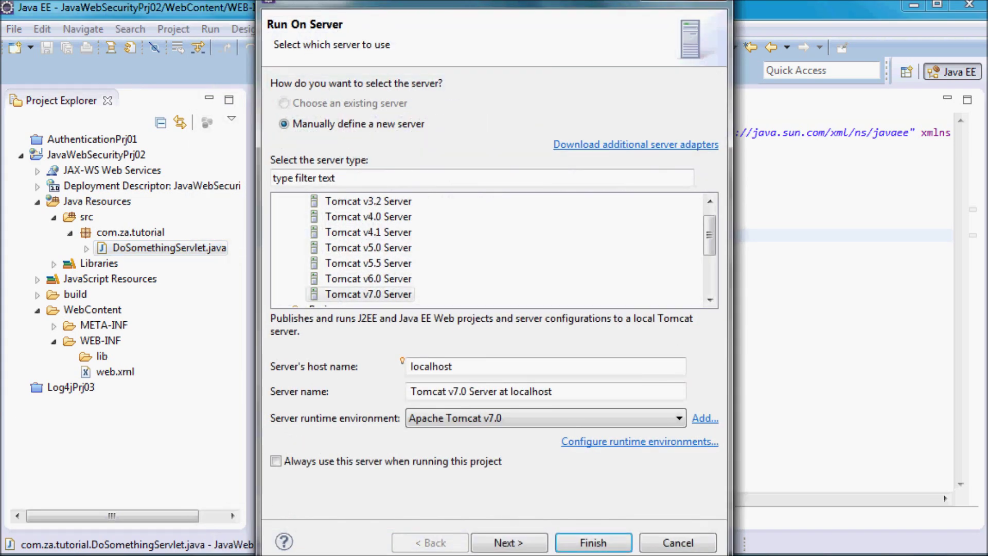
left_click(508, 542)
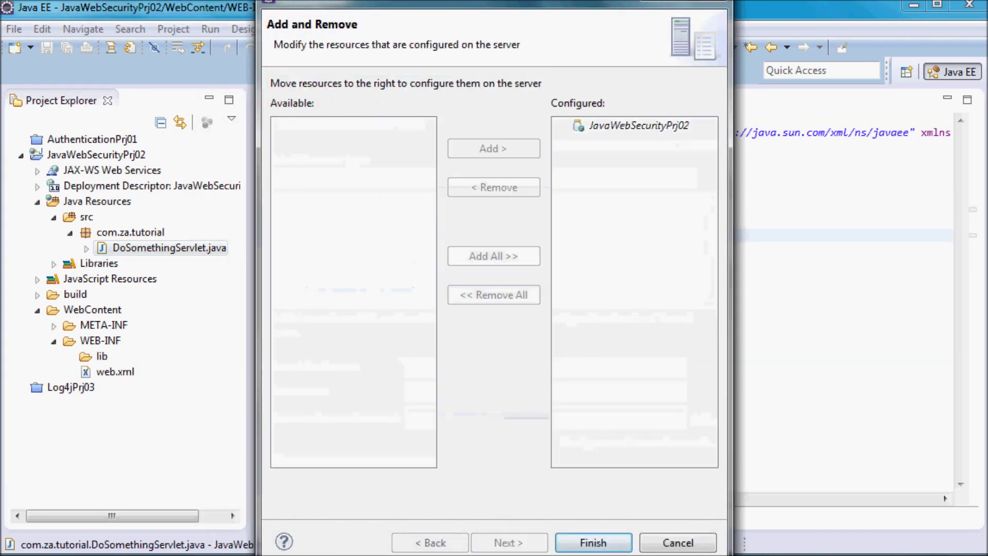
key("Return")
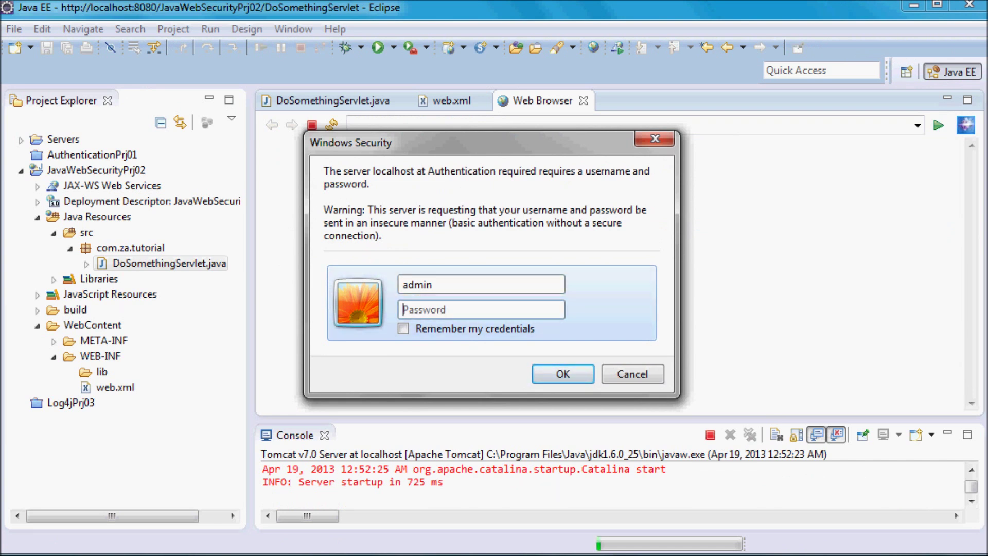
key("Escape")
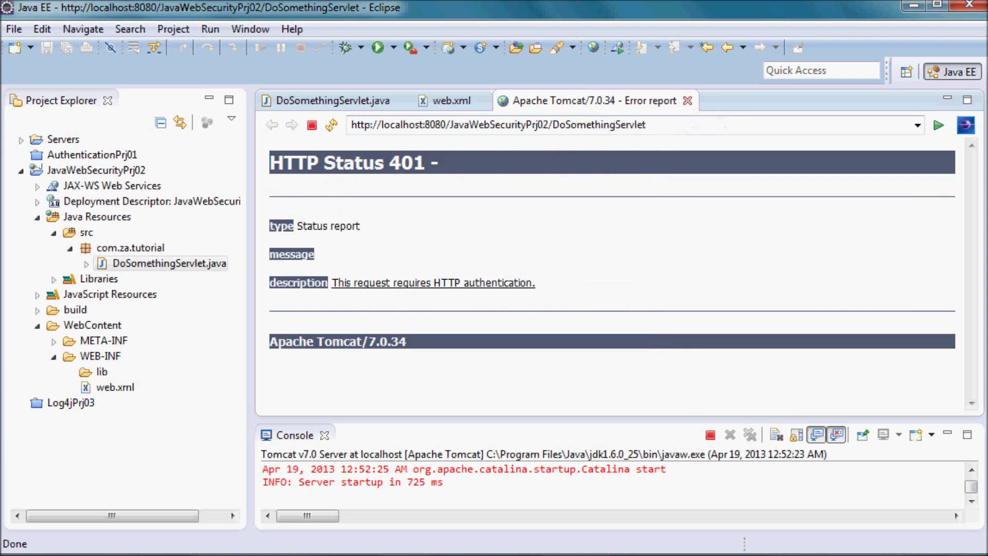
left_click(687, 101)
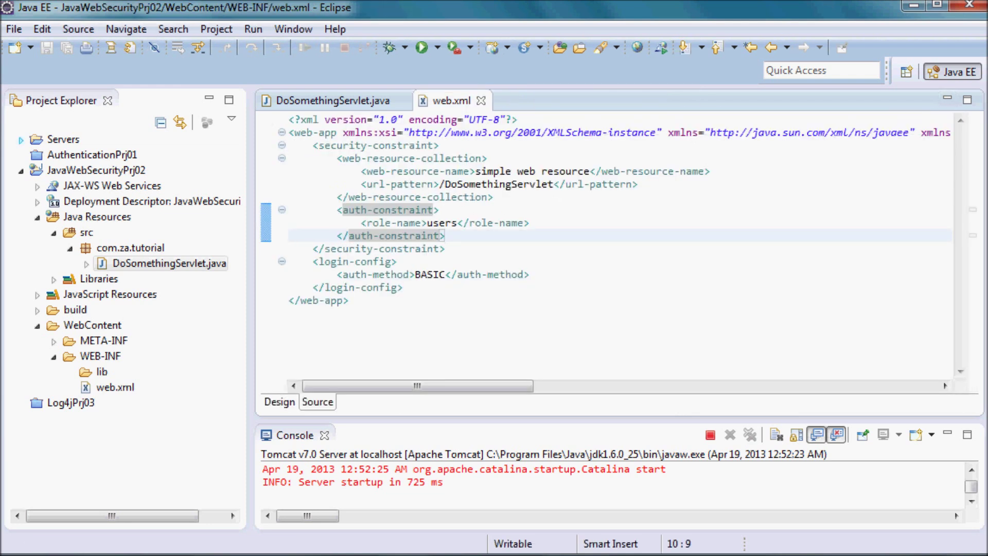
Clear the server console and terminate the running Tomcat server
left_click(169, 263)
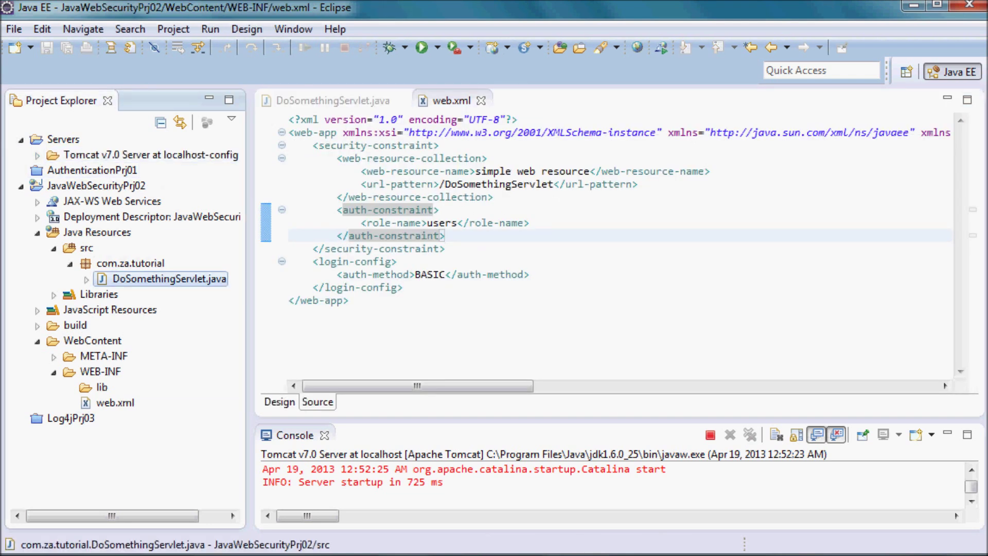
left_click_drag(251, 308, 329, 309)
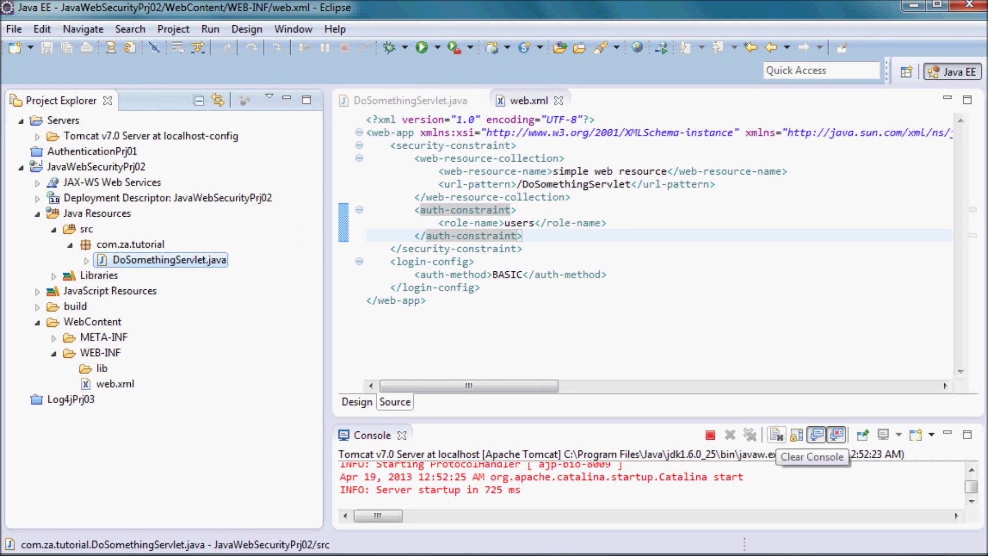
left_click(776, 434)
left_click(711, 435)
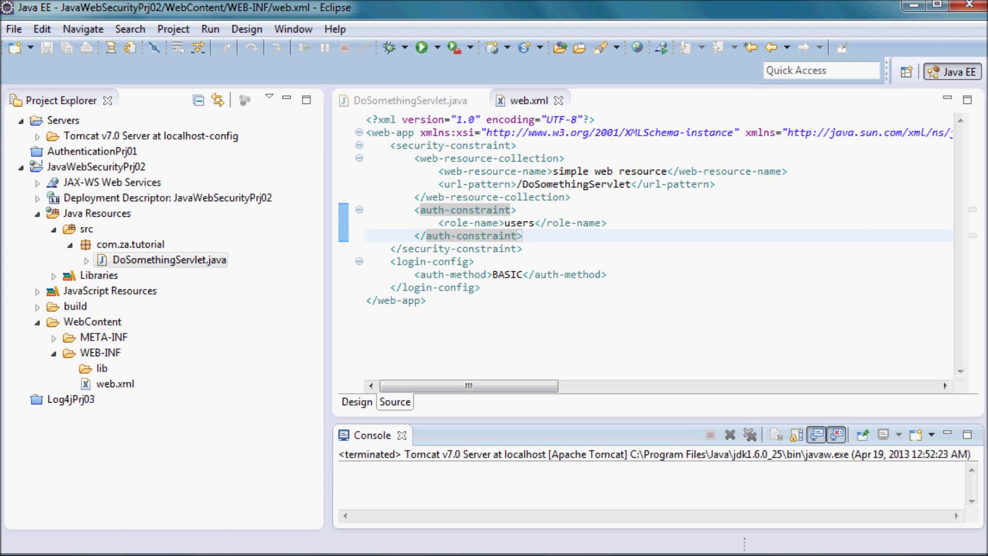
Open tomcat-users.xml from the Servers configuration files
left_click(37, 136)
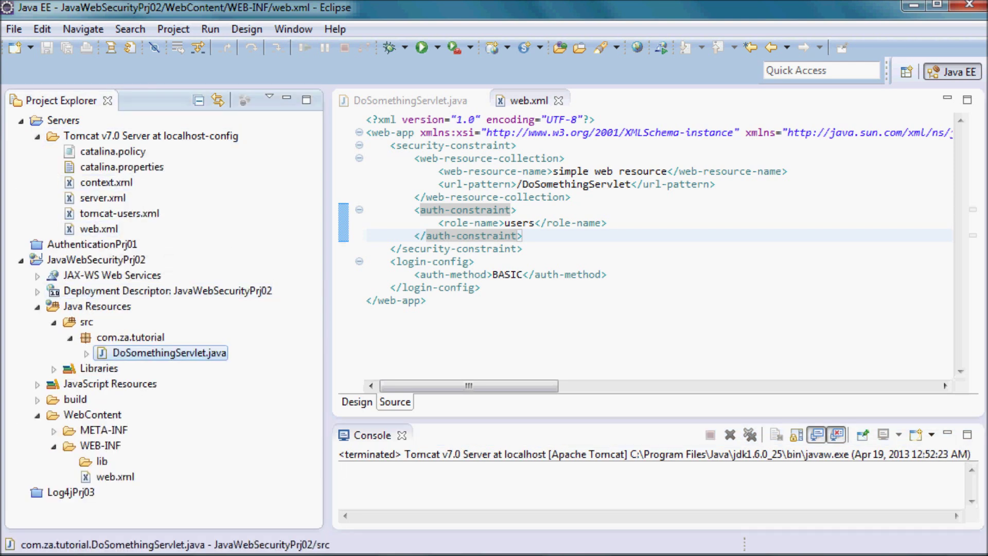
double_click(120, 213)
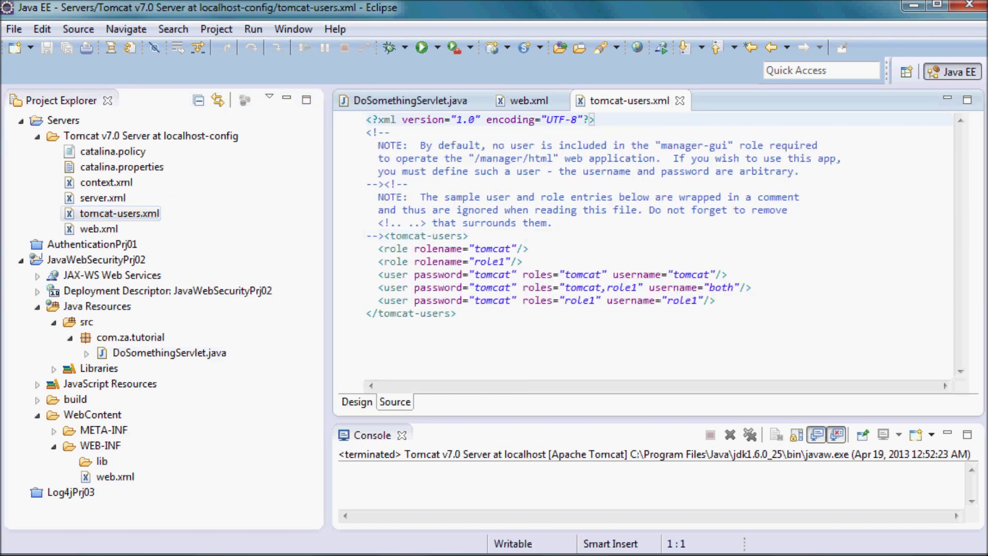
left_click_drag(328, 309, 275, 308)
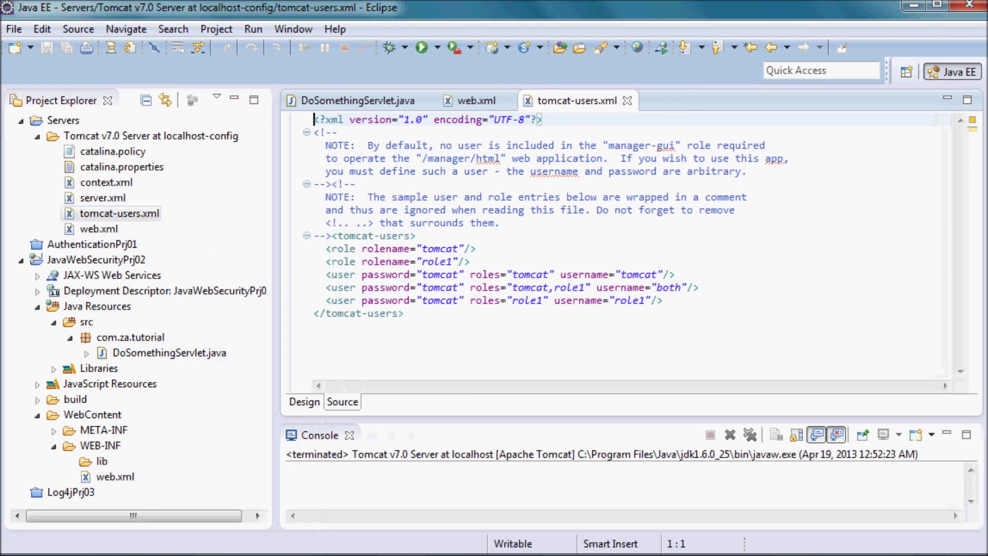
left_click(291, 119)
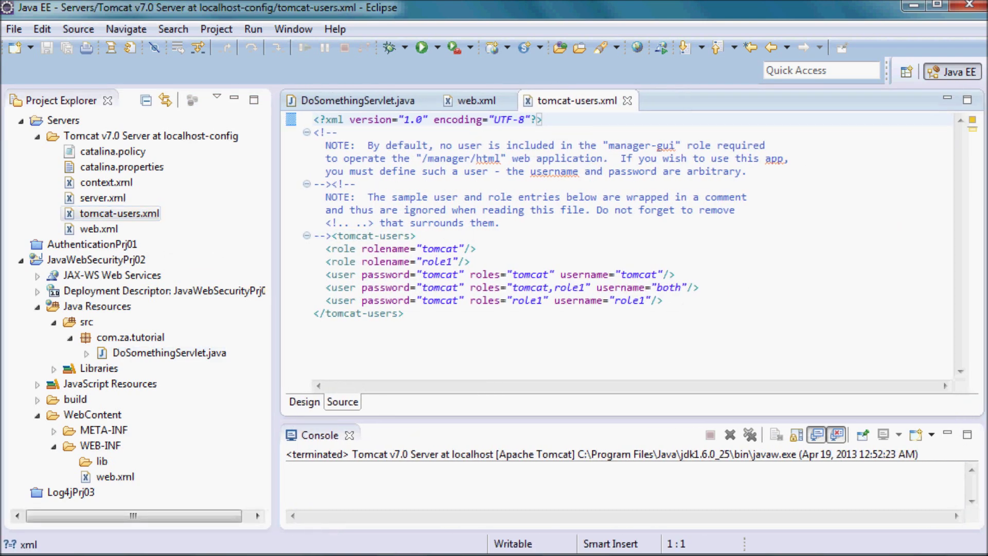
Duplicate the role1 role line and clear its rolename to retype it as users
left_click_drag(325, 262, 470, 261)
right_click(456, 262)
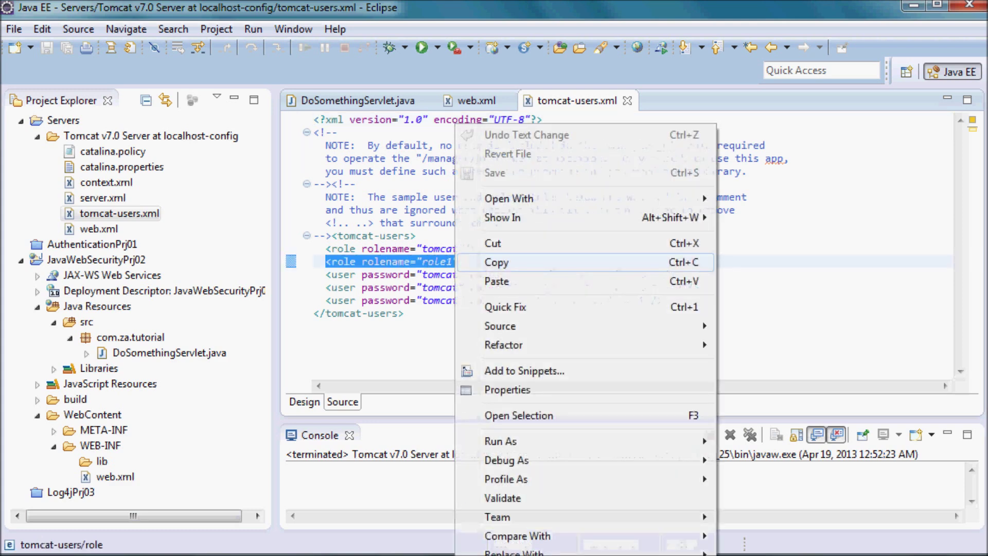
left_click(497, 262)
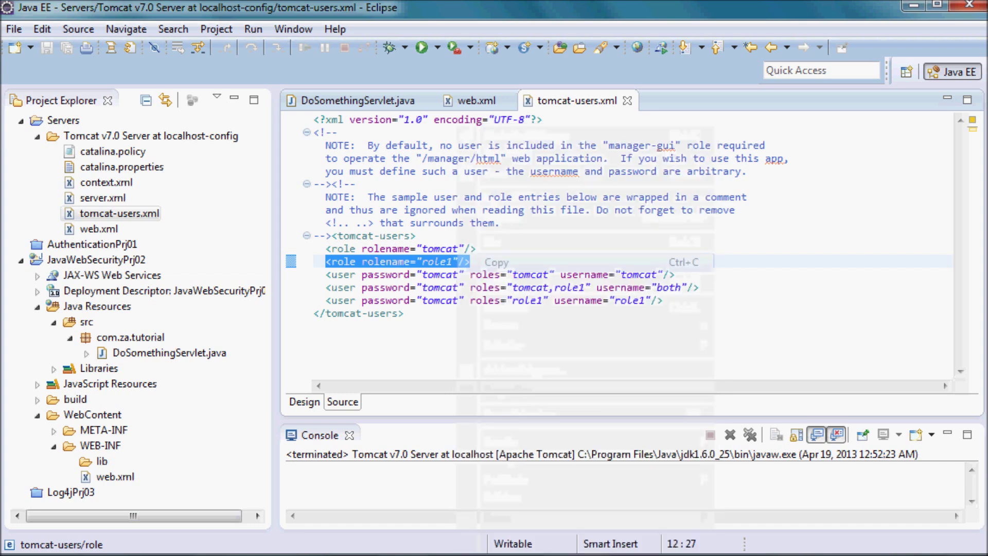
left_click(470, 261)
key("Return")
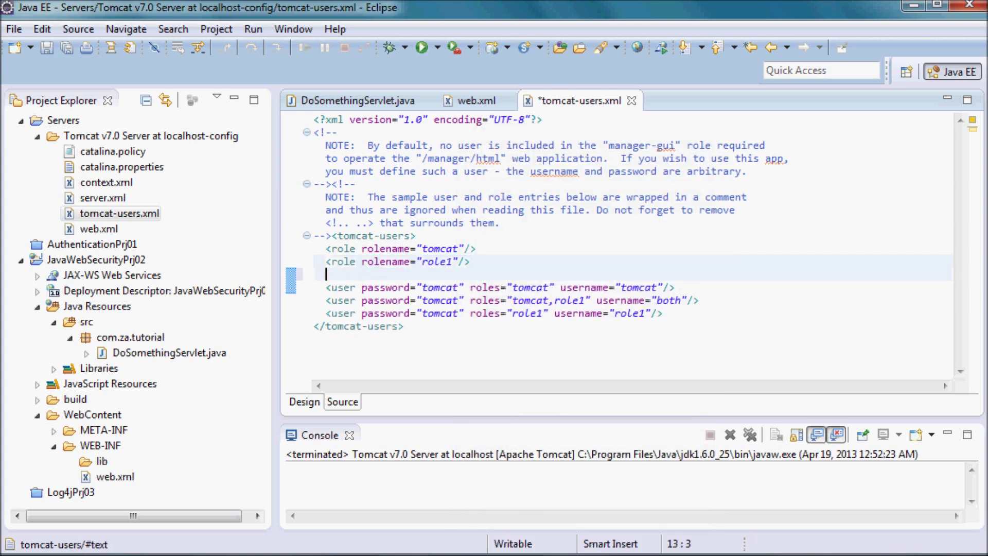
key("ctrl+v")
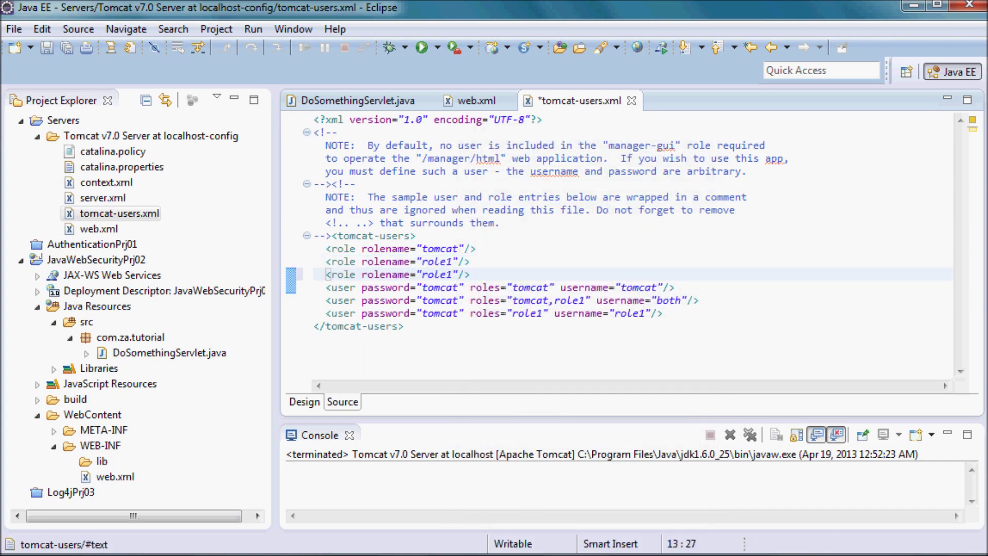
key("Left")
key("Left")
key("Left")
key("BackSpace")
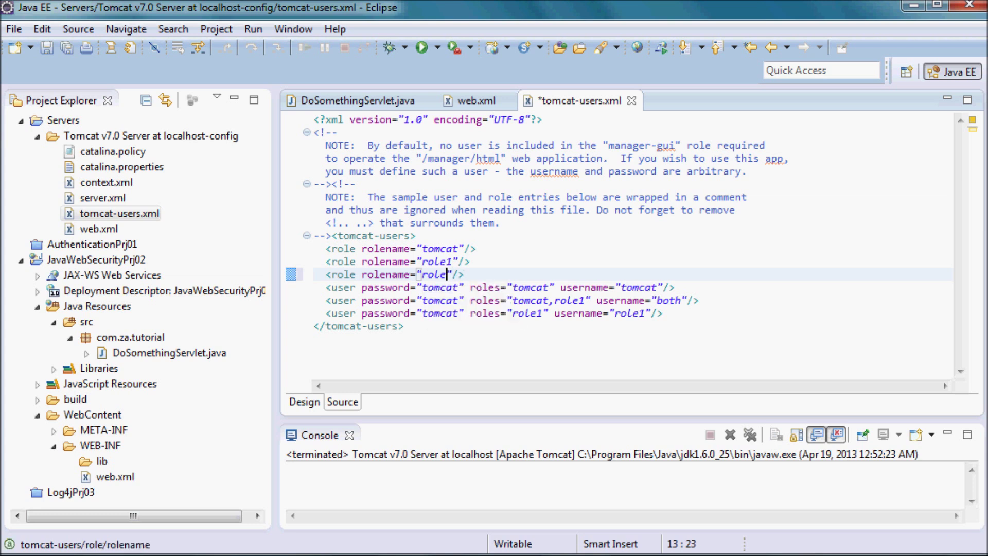
key("BackSpace")
key("BackSpace")
key("BackSpace")
key("BackSpace")
type("us")
type("ers")
Copy the existing tomcat user line and paste it below the users role
left_click_drag(325, 287, 675, 287)
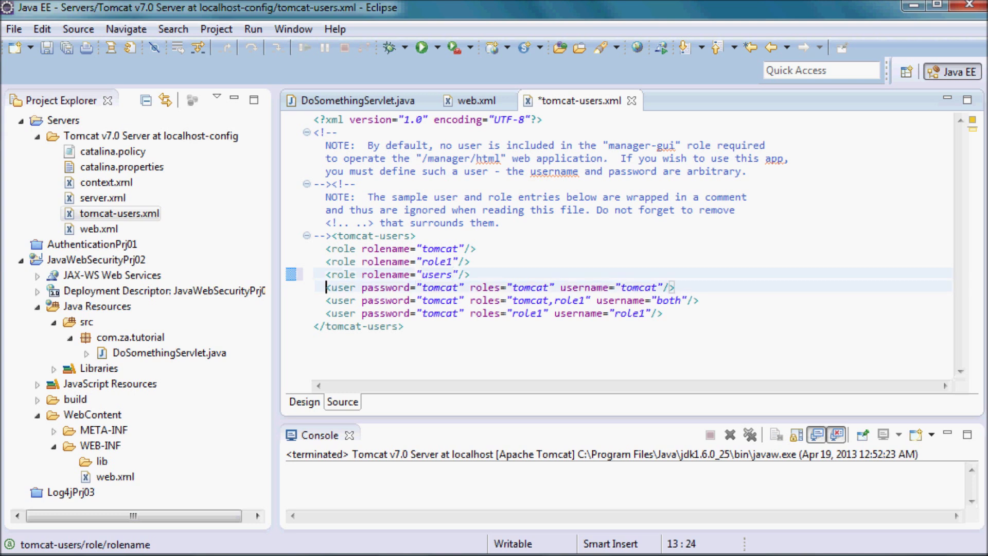
right_click(620, 287)
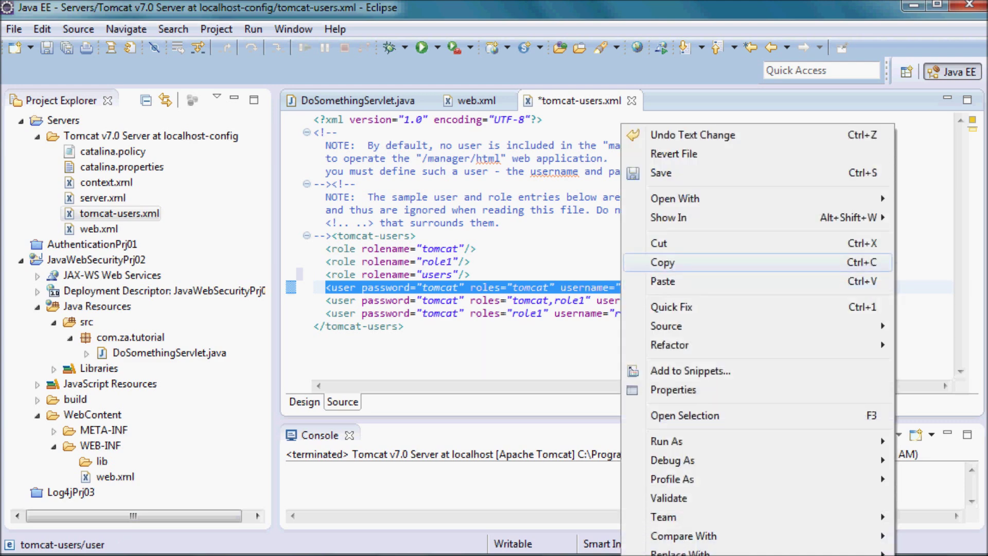
left_click(672, 263)
left_click(472, 274)
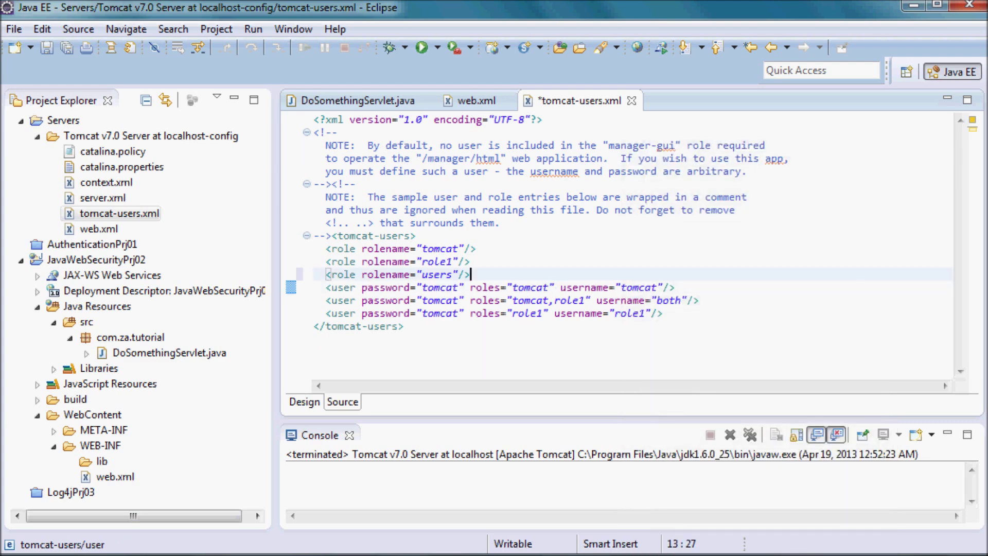
key("Return")
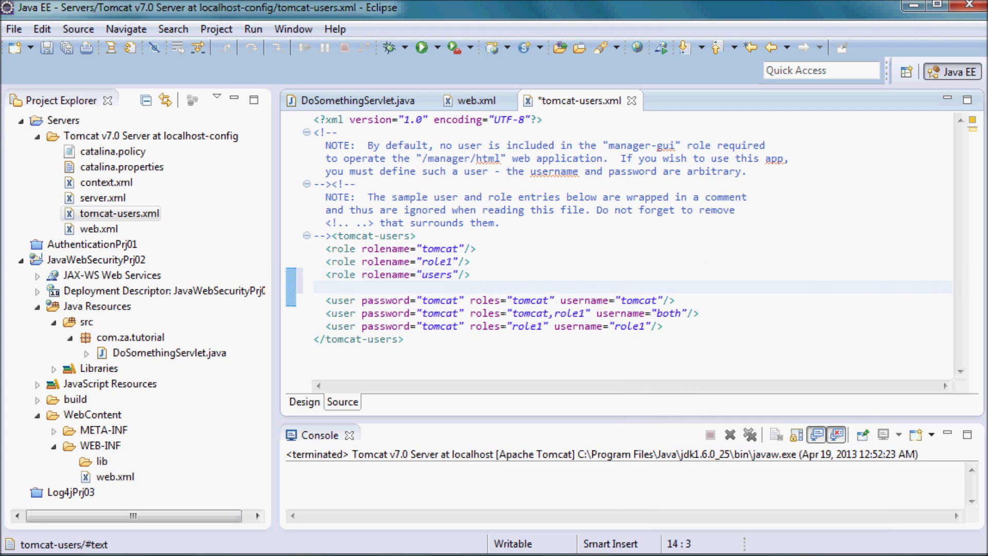
key("ctrl+v")
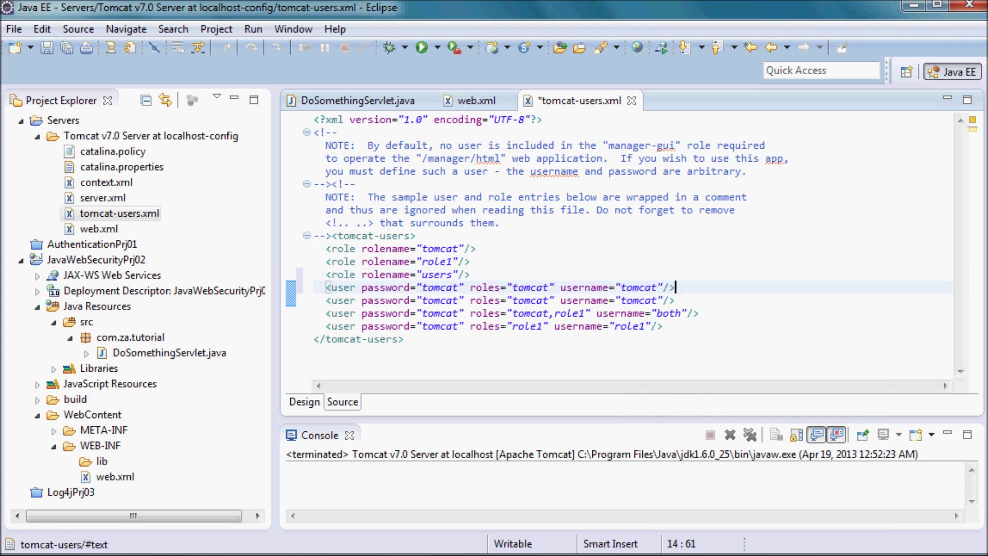
Change the copied user to password "password", username zauser, and roles users
left_click(459, 287)
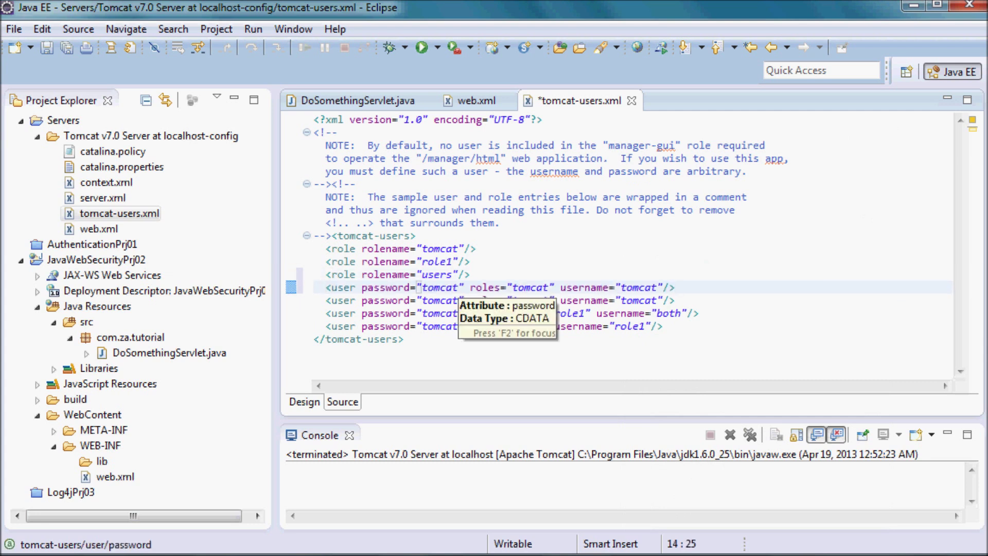
key("BackSpace")
key("BackSpace")
key("BackSpace")
key("BackSpace")
key("BackSpace")
key("BackSpace")
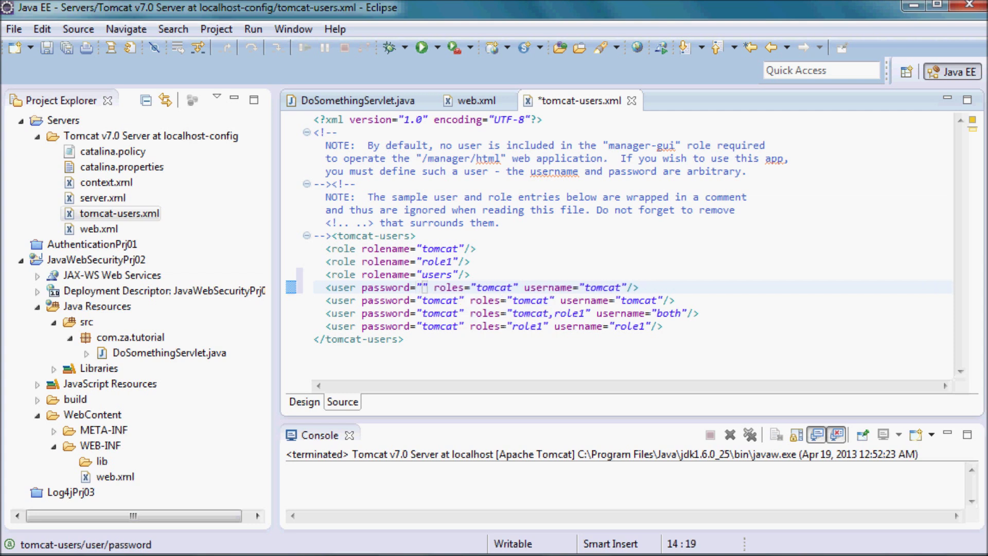
type("passwor")
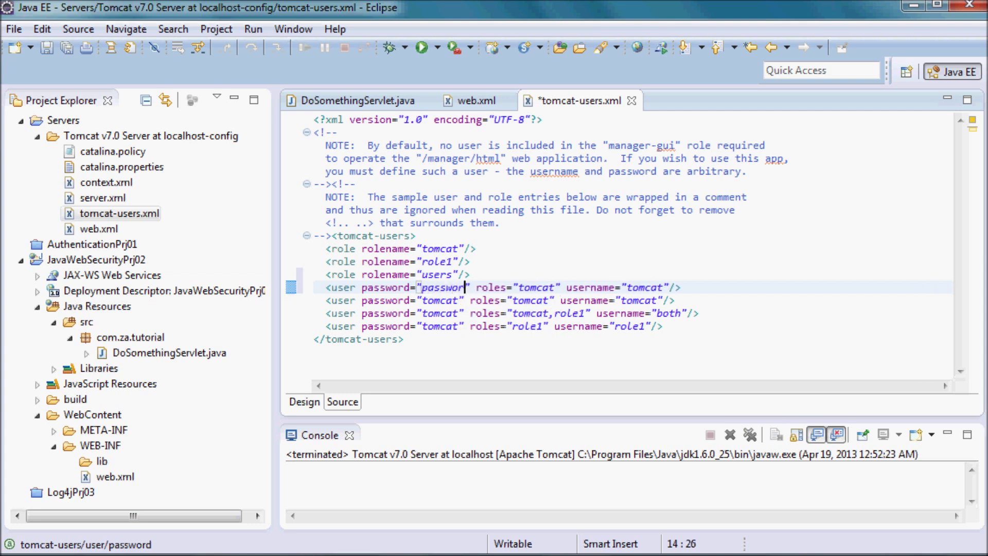
type("d")
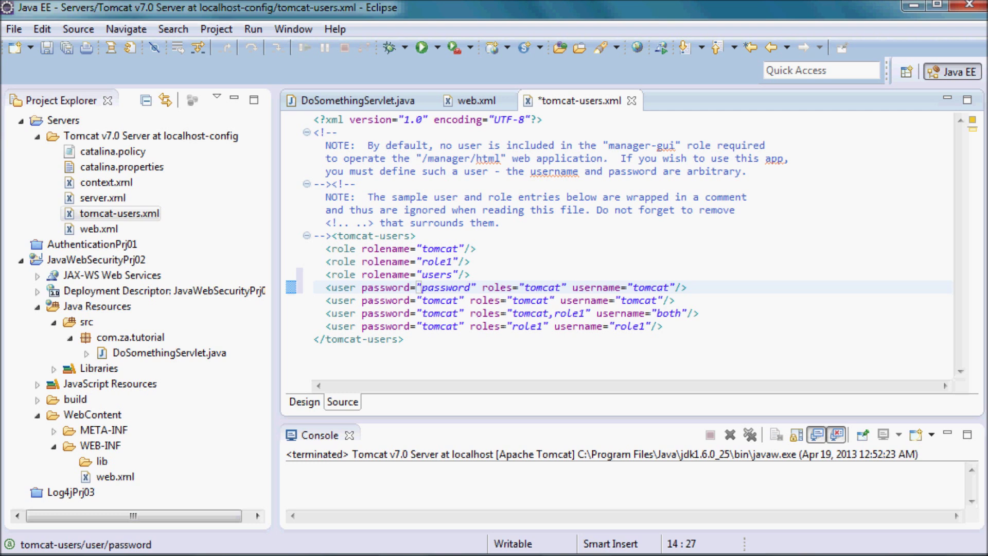
left_click(628, 287)
key("BackSpace")
key("BackSpace")
key("BackSpace")
key("BackSpace")
key("BackSpace")
key("BackSpace")
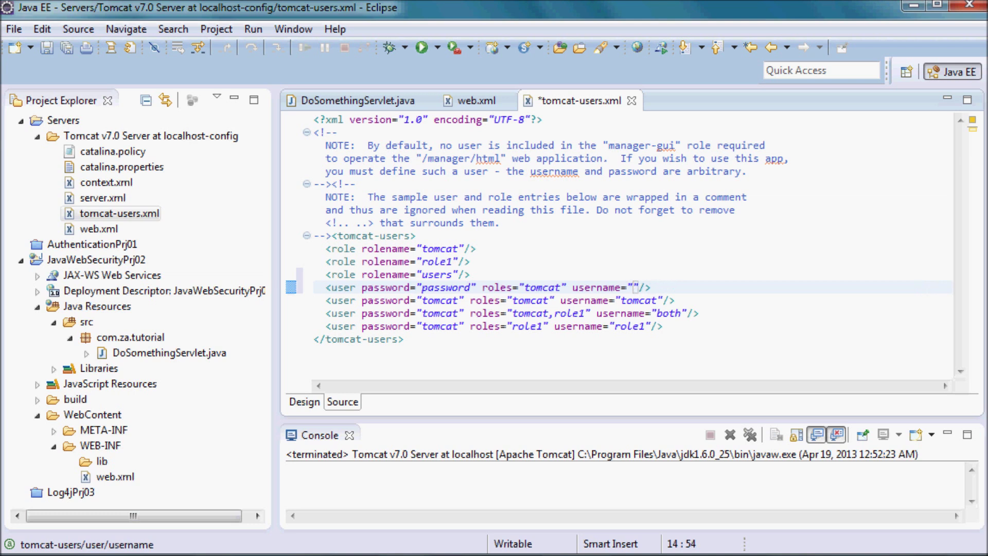
type("zauser")
left_click(519, 287)
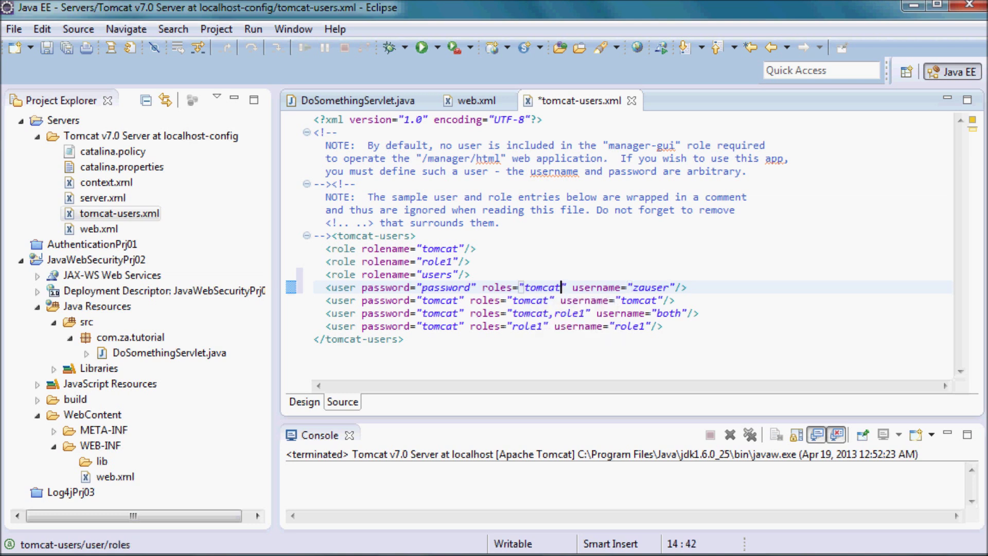
key("BackSpace")
key("BackSpace")
key("BackSpace")
key("BackSpace")
key("BackSpace")
key("BackSpace")
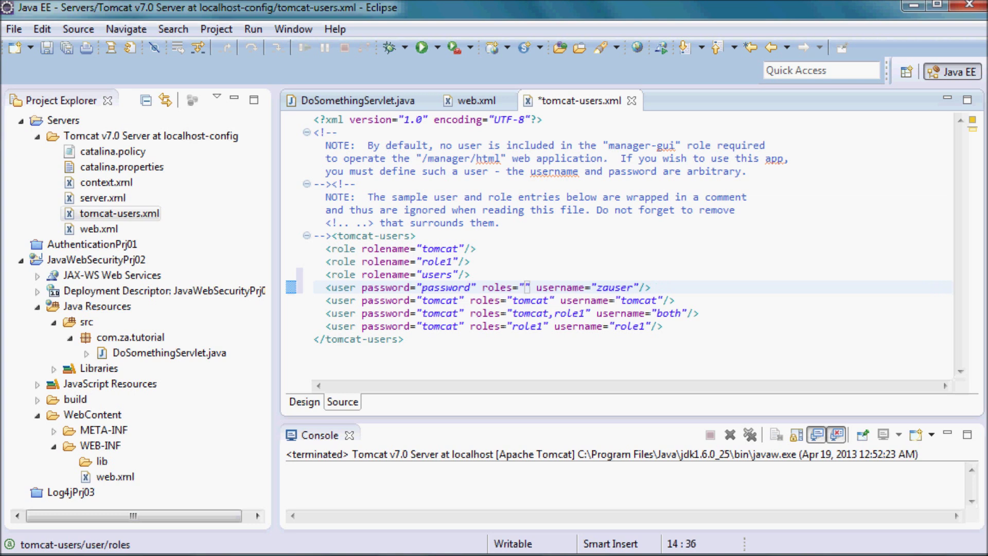
type("users")
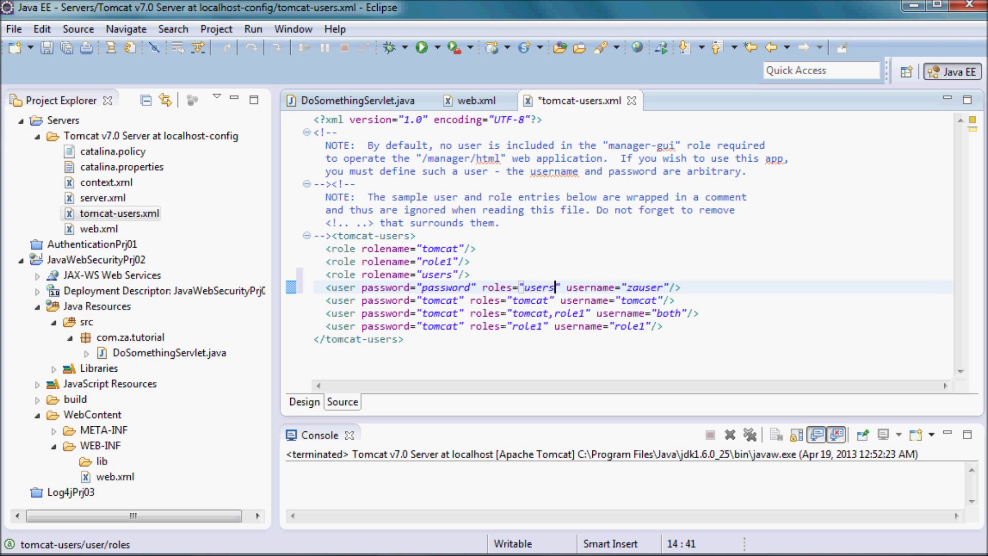
left_click_drag(626, 287, 664, 287)
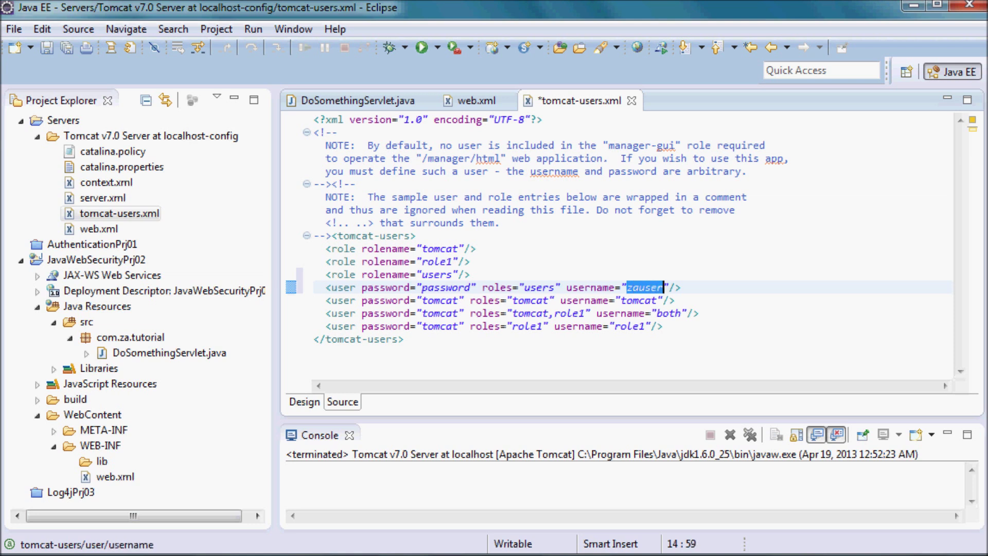
left_click(544, 287)
left_click_drag(524, 287, 557, 287)
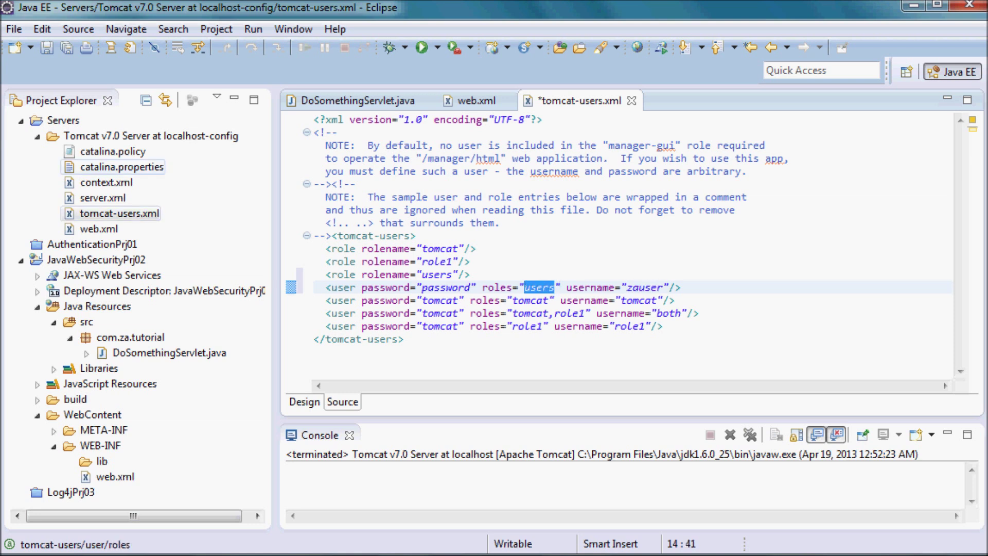
Save tomcat-users.xml with zauser, close the Console, and bring up DoSomethingServlet.java
left_click(14, 29)
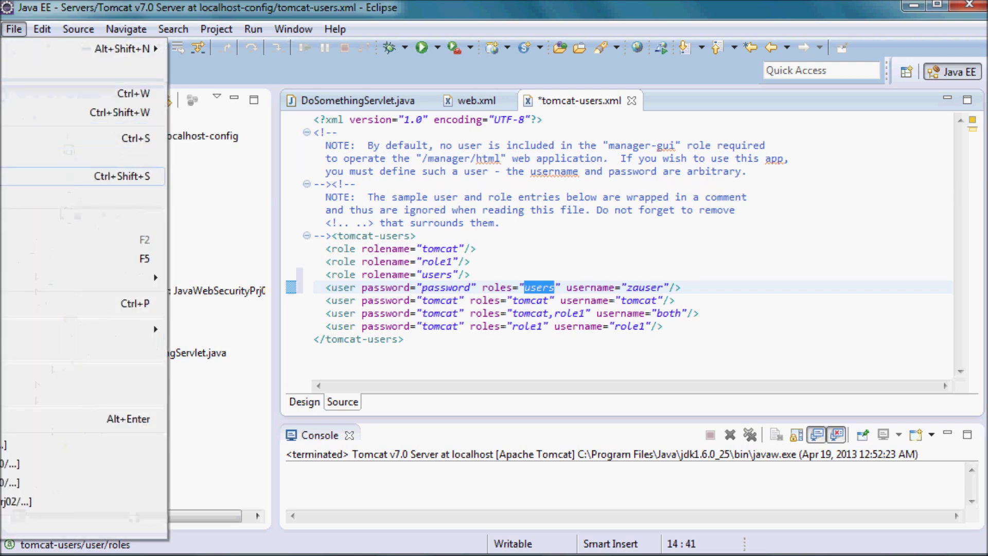
left_click(47, 139)
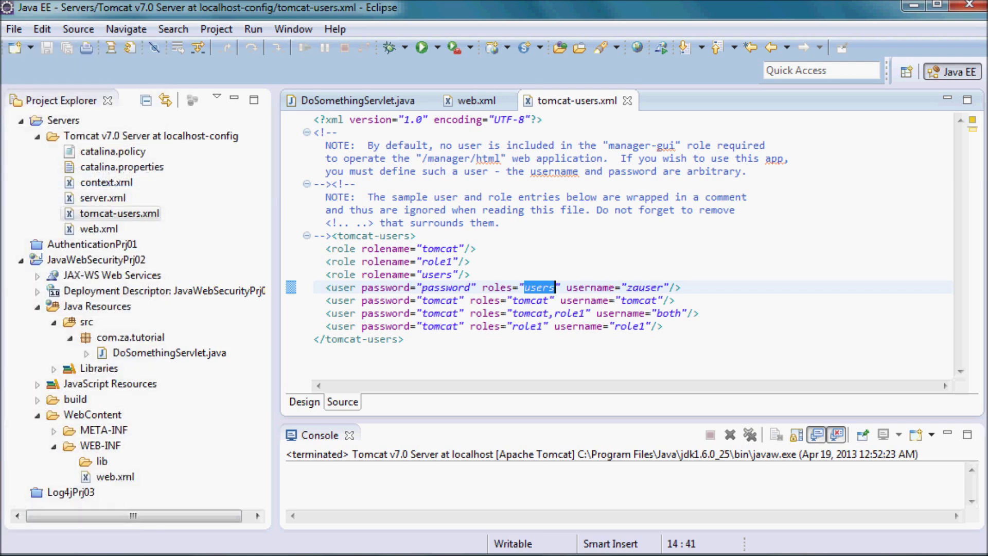
left_click(349, 434)
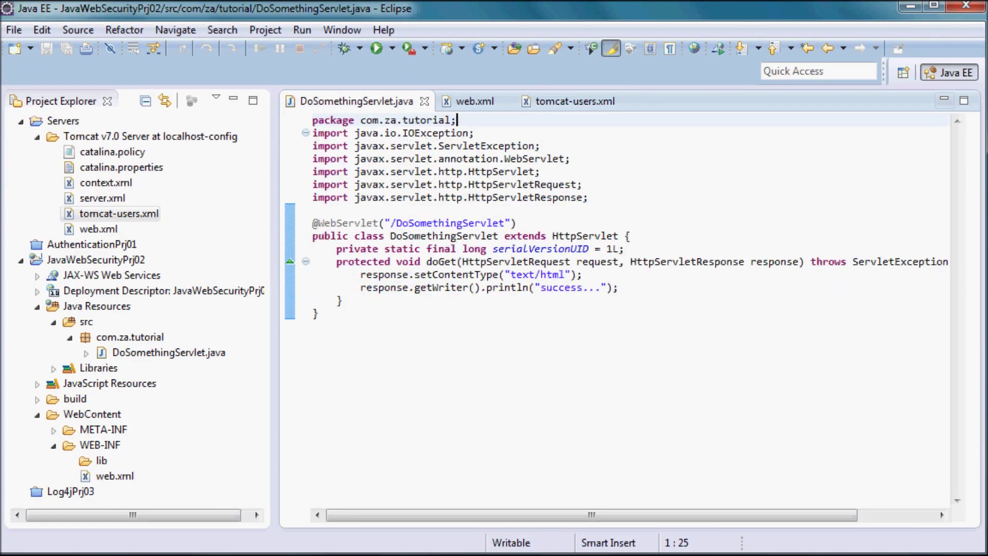
left_click(435, 171)
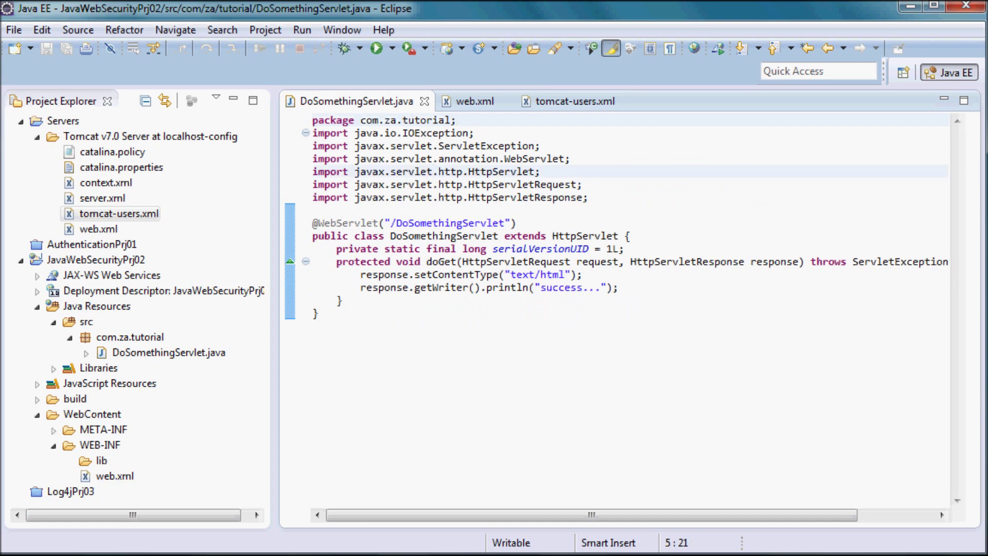
Run DoSomethingServlet on the Tomcat v7.0 server to reach its BASIC login prompt
right_click(434, 171)
mouse_move(480, 453)
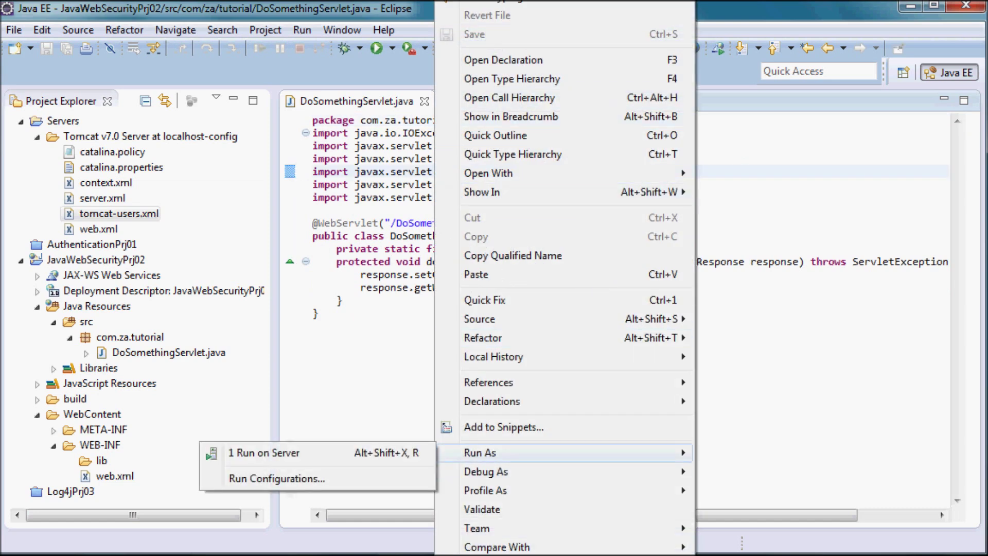
left_click(265, 453)
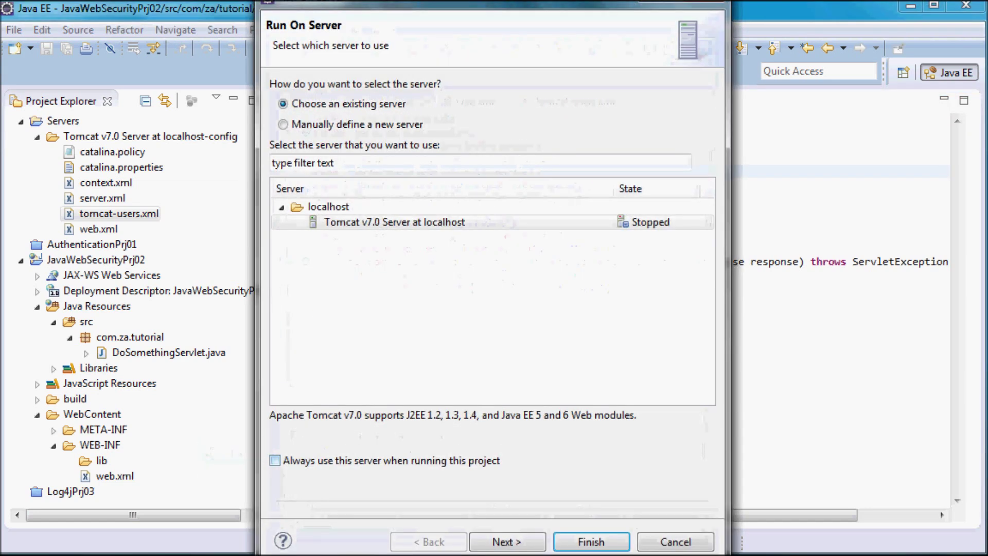
left_click(507, 541)
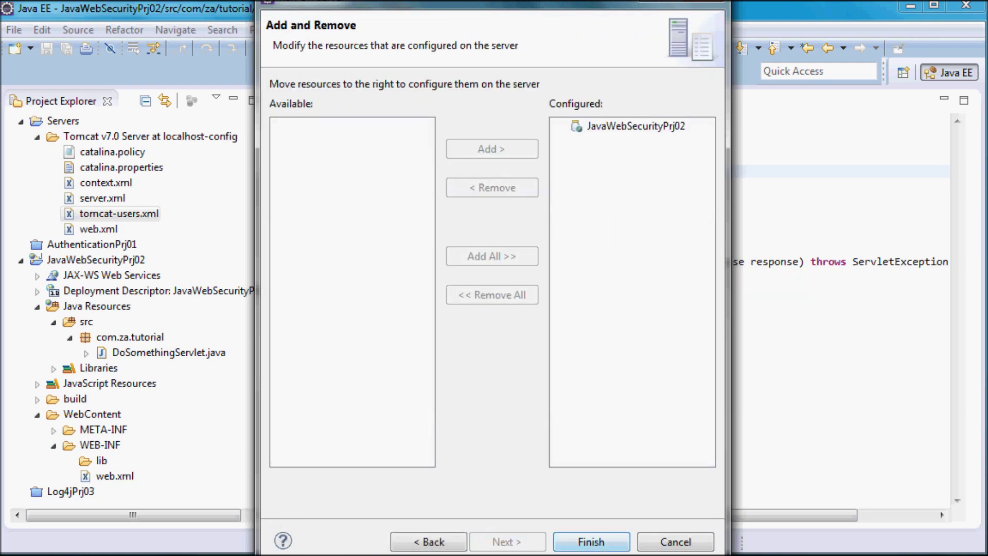
left_click(591, 541)
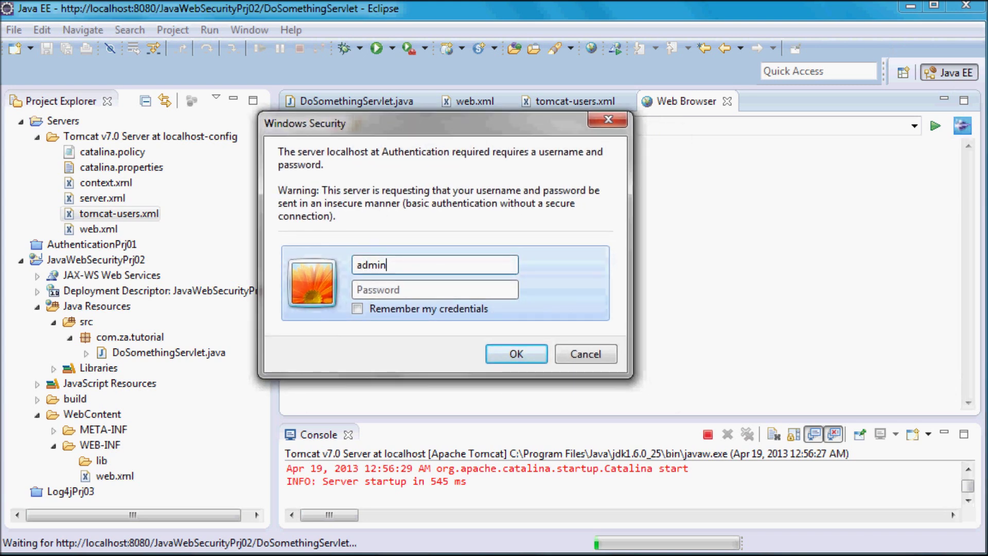
Replace the prefilled admin username with zauser, enter its password, and sign in
key("BackSpace")
key("BackSpace")
key("BackSpace")
key("BackSpace")
key("BackSpace")
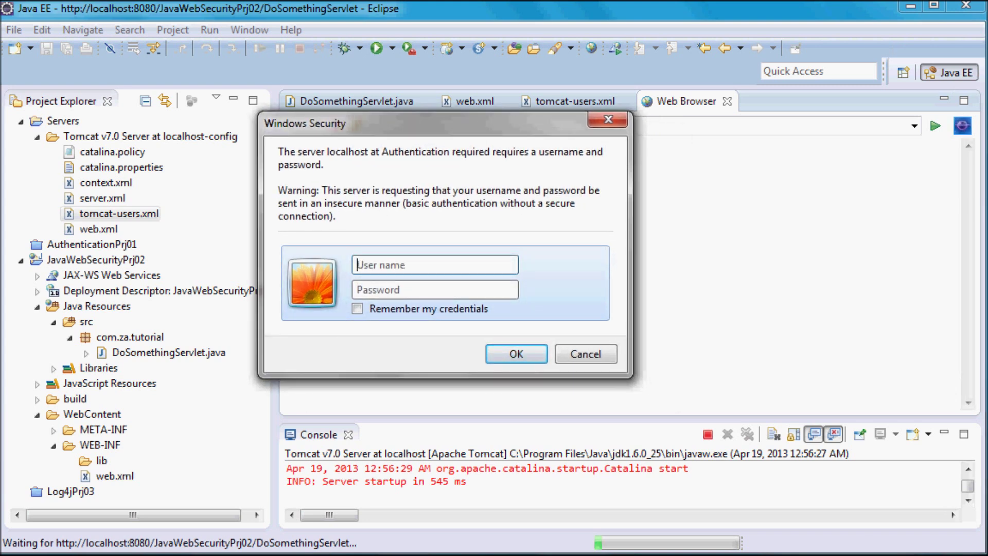
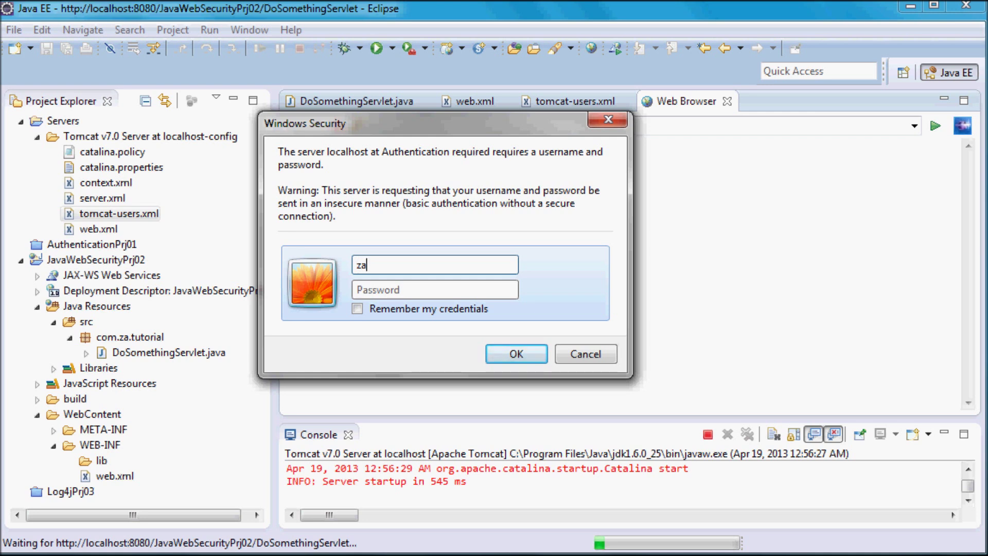
key("Tab")
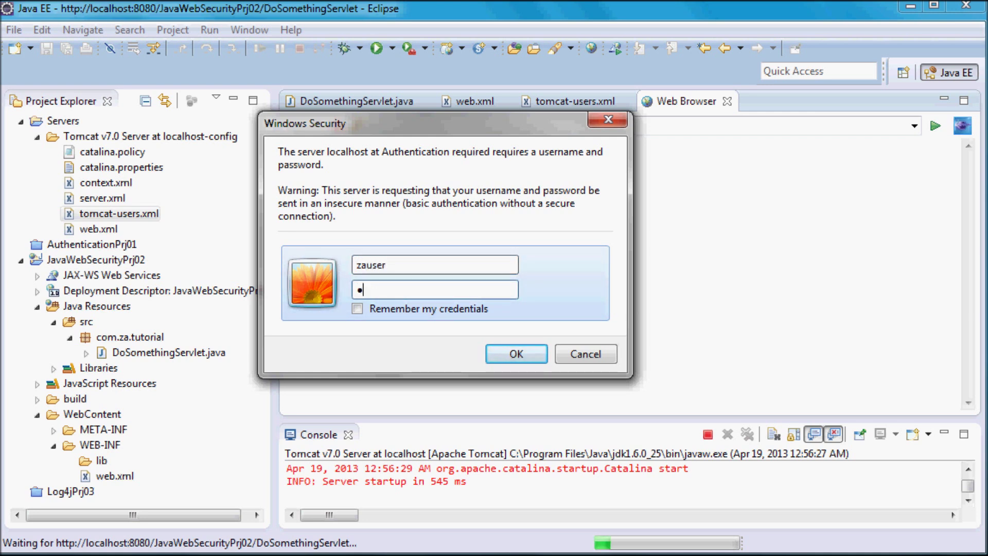
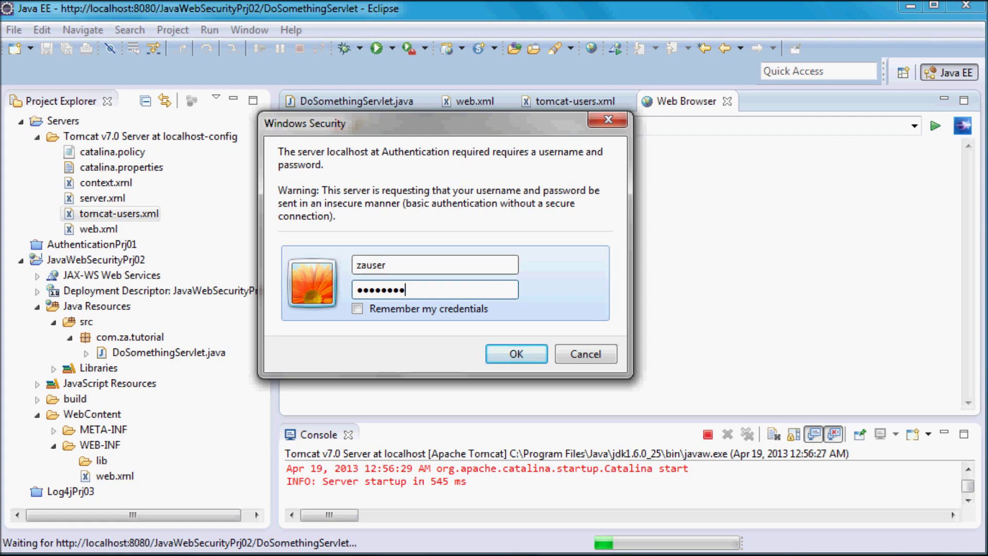
key("Return")
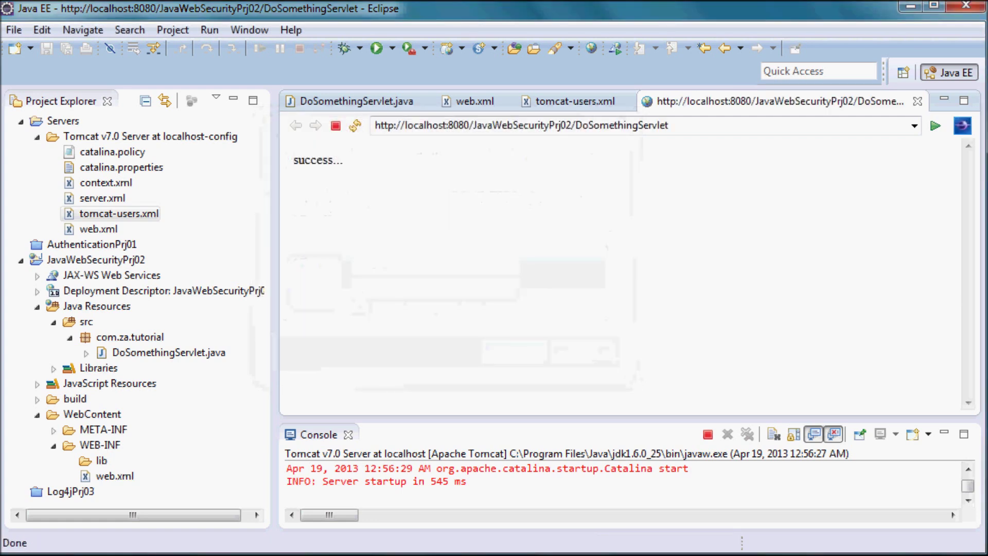